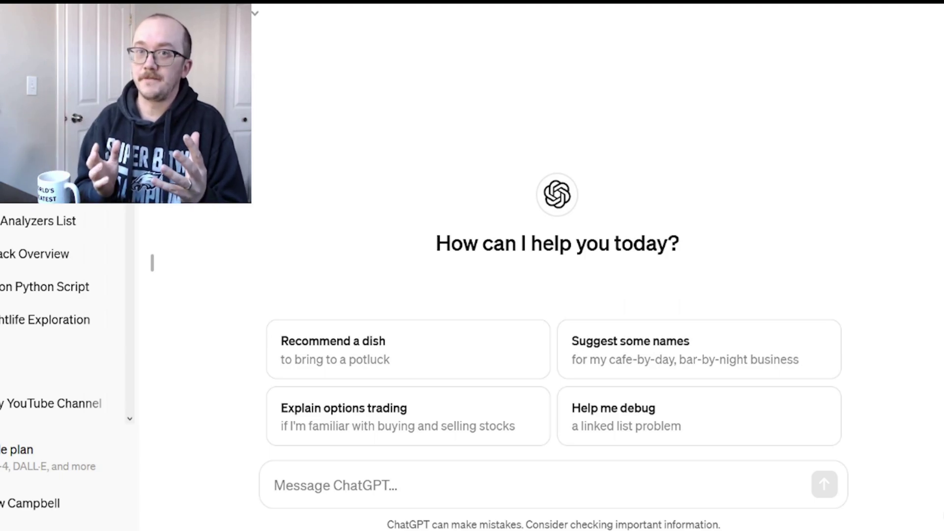
Step: Ask ChatGPT for 5 amazing Snort rules every SMB network infrastructure should have
left_click(377, 492)
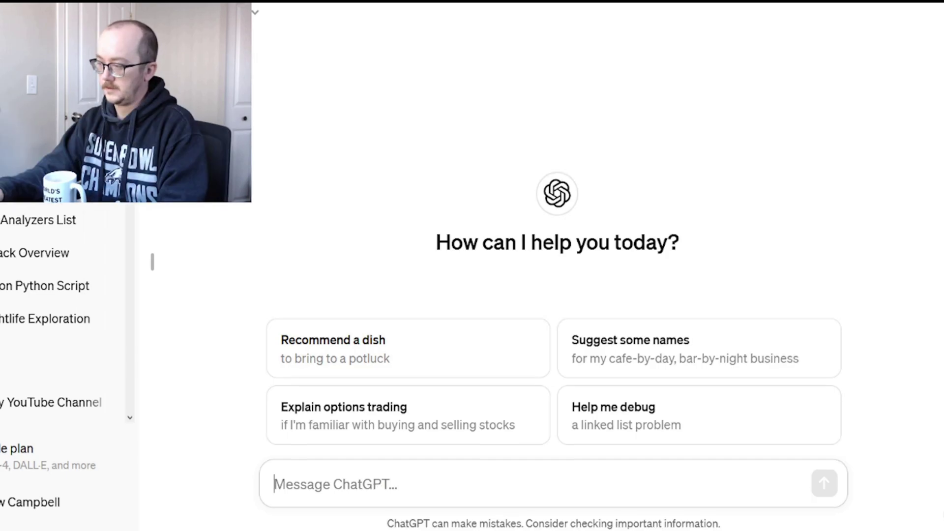
type("Please give me")
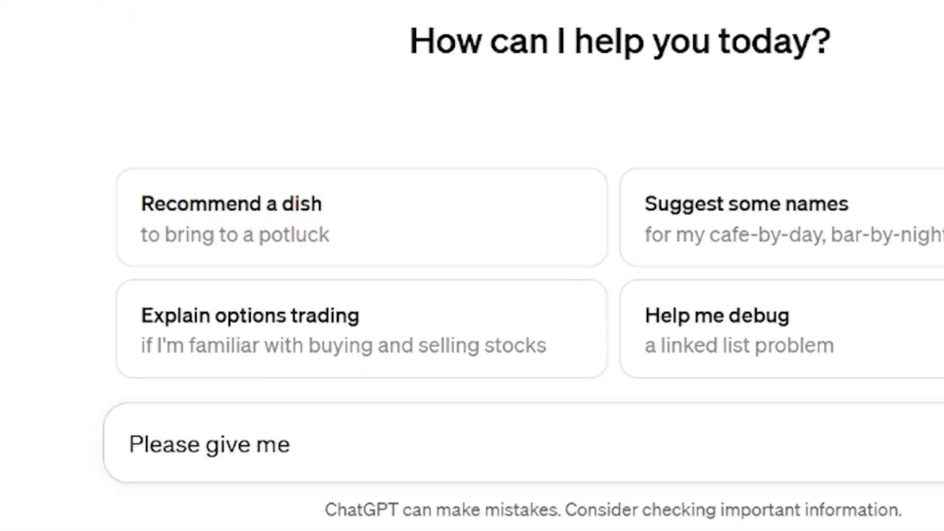
type(" 5 amazing snort rules that every SMB network infrast")
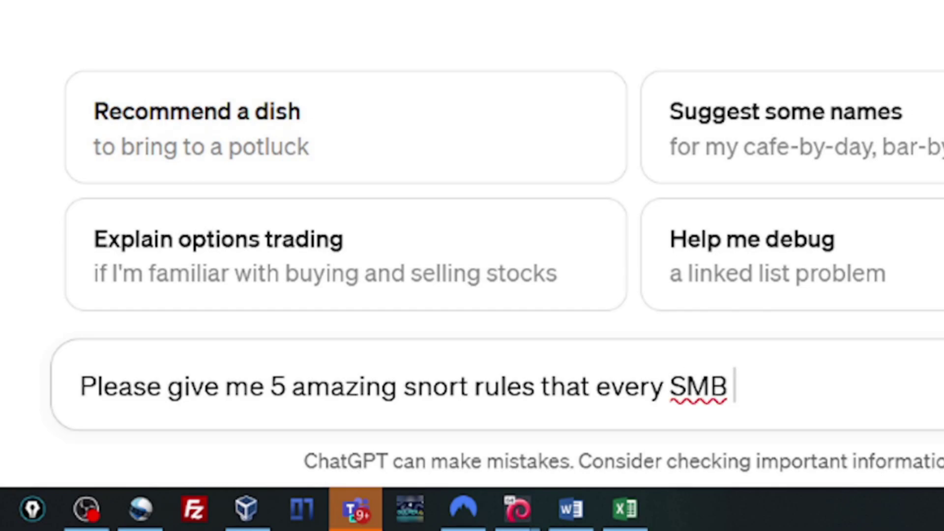
type("ructure should have")
key("Return")
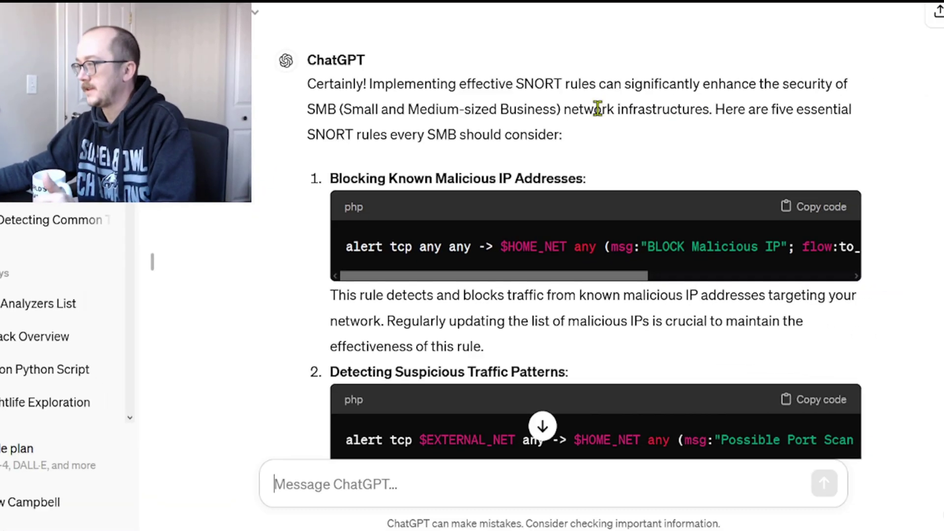
Step: In the Blocking Known Malicious IP Addresses rule, highlight alert, tcp, -> and $HOME_NET in turn
scroll(884, 403, "down", 3)
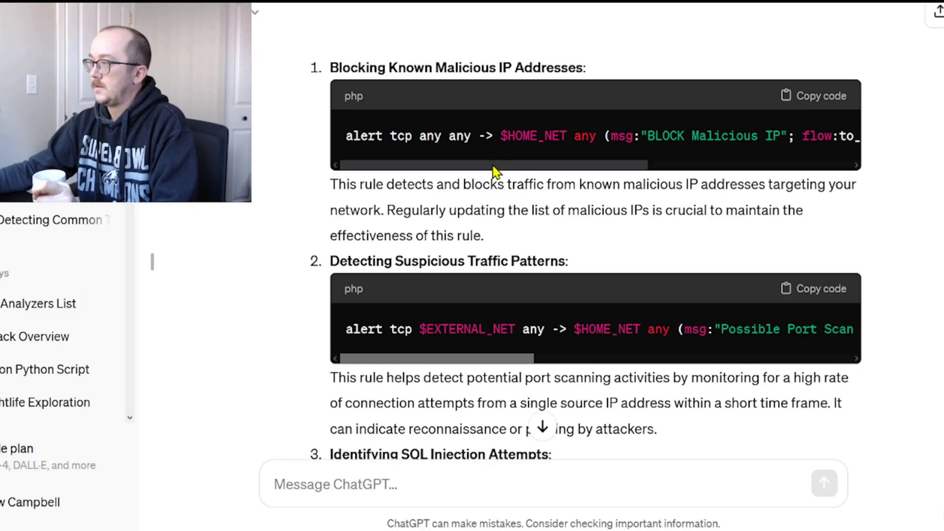
left_click_drag(490, 169, 455, 175)
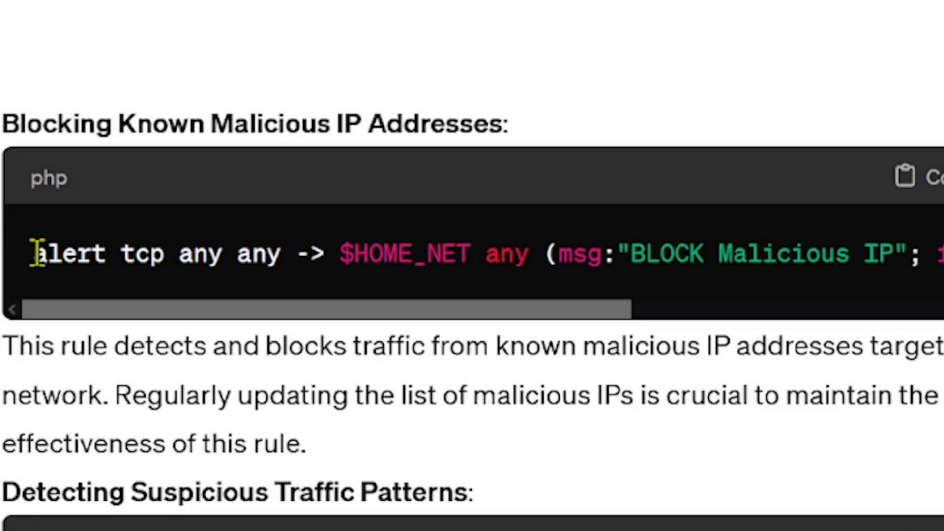
left_click_drag(35, 253, 114, 253)
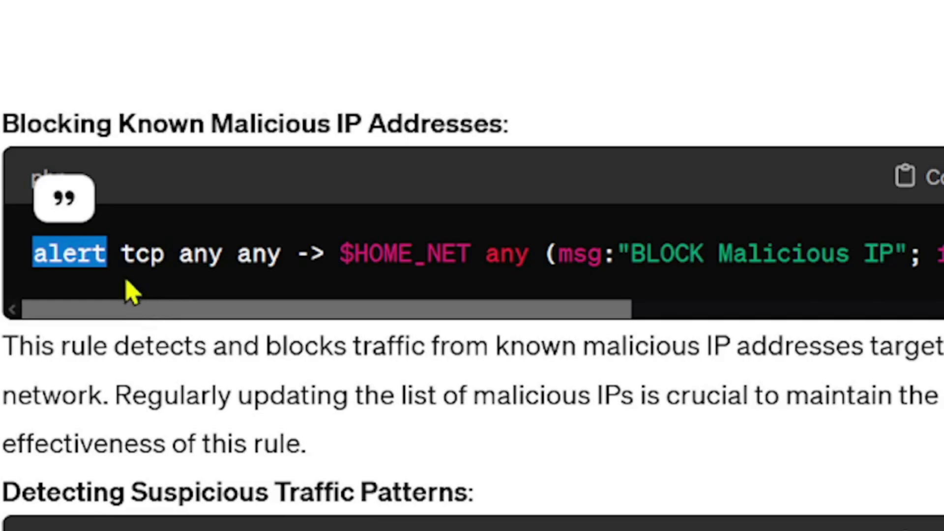
left_click_drag(122, 254, 166, 254)
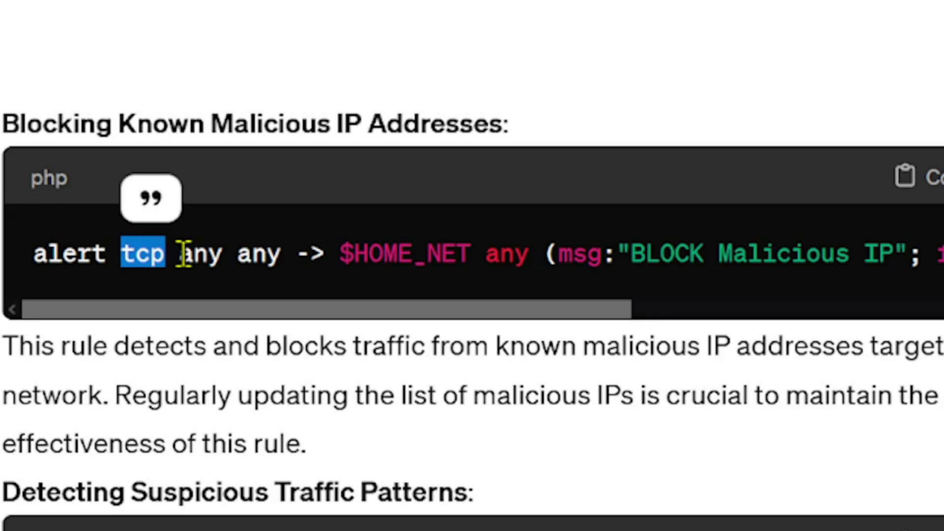
left_click_drag(327, 254, 296, 255)
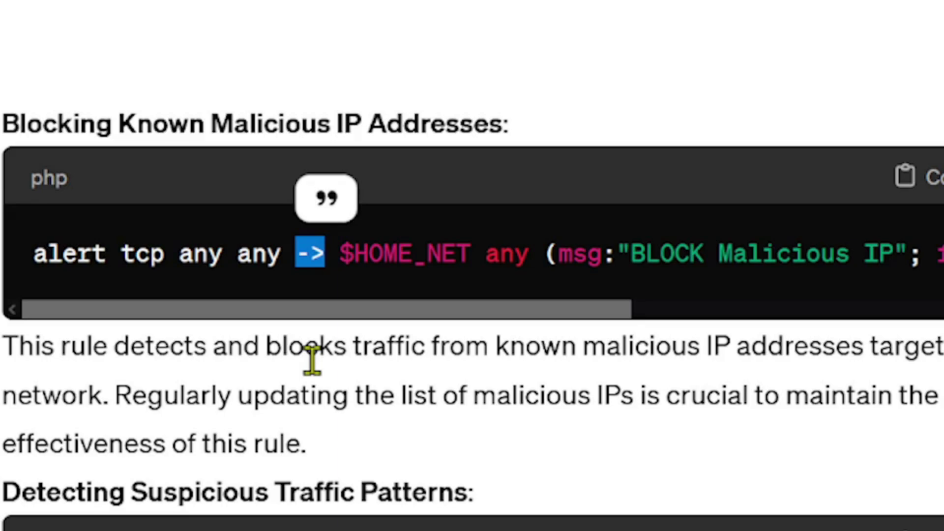
left_click_drag(471, 254, 339, 254)
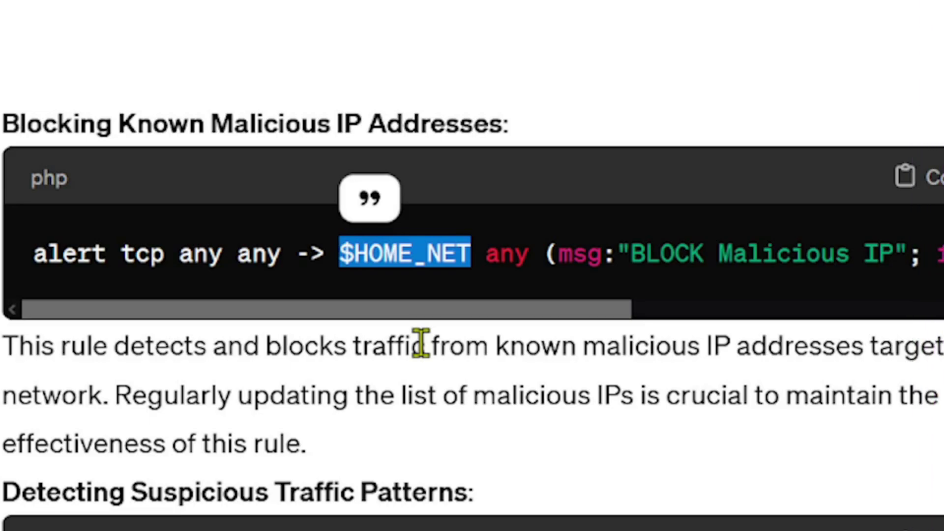
left_click(424, 254)
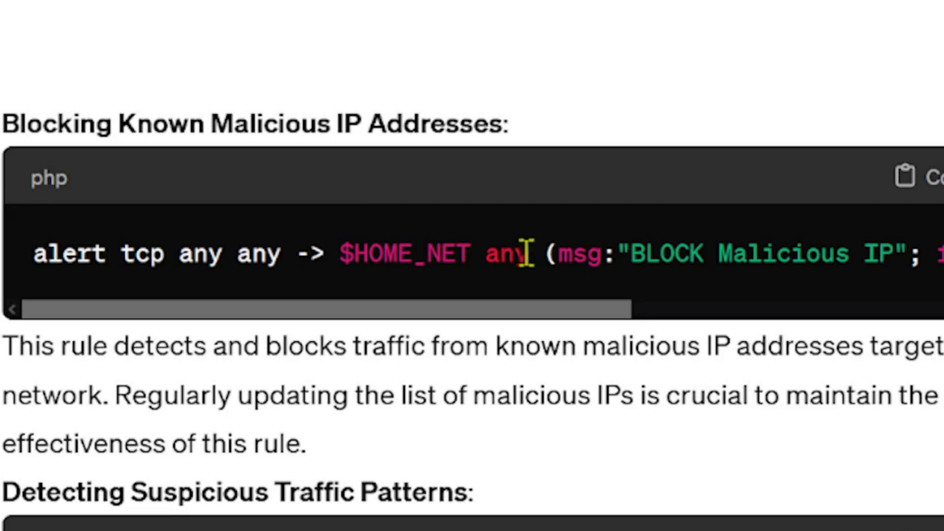
Step: Highlight the destination port any, the 'BLOCK Malicious IP' message, ip: and $MALICIOUS_IP in the first rule
left_click_drag(530, 253, 491, 255)
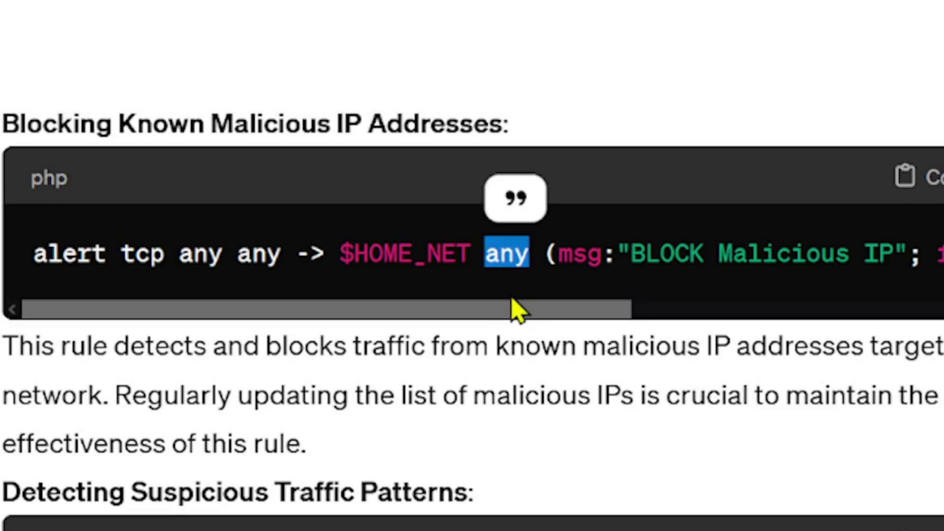
scroll(488, 305, "right", 5)
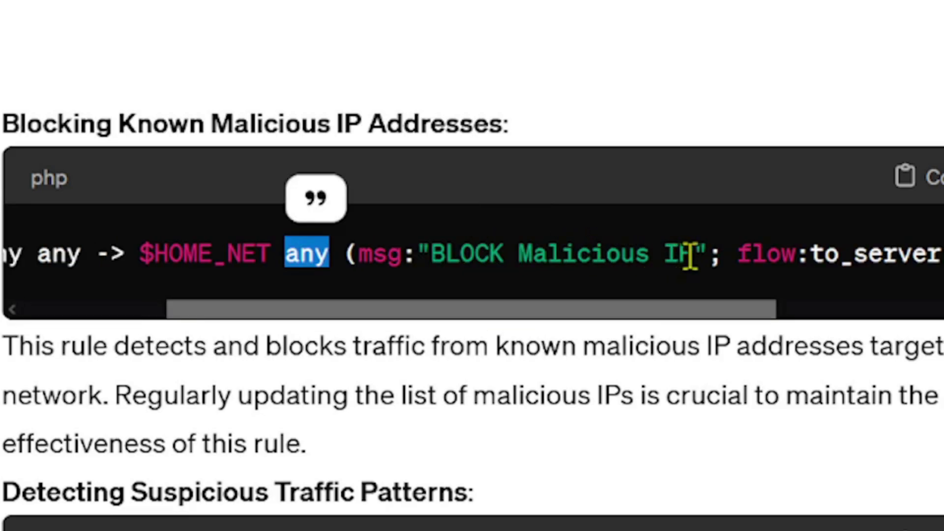
left_click_drag(693, 254, 417, 253)
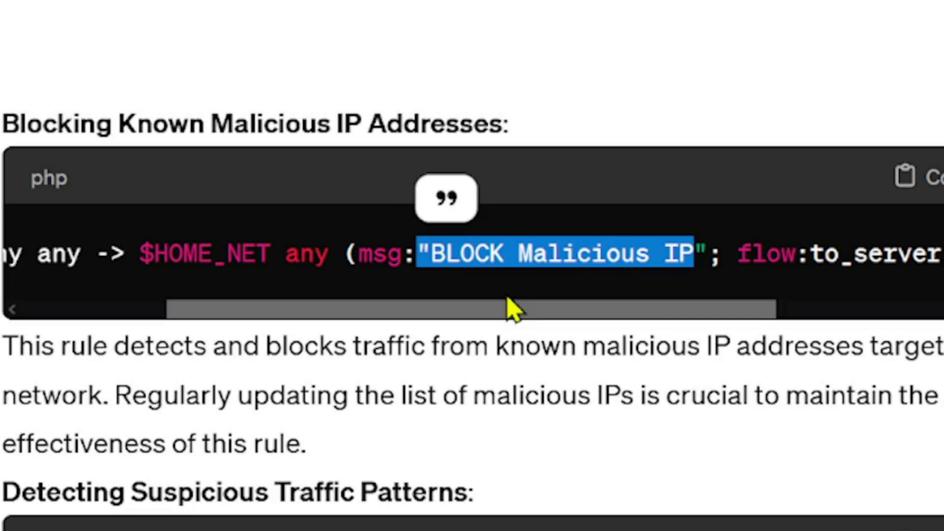
scroll(511, 309, "right", 5)
left_click_drag(678, 253, 590, 253)
left_click(570, 260)
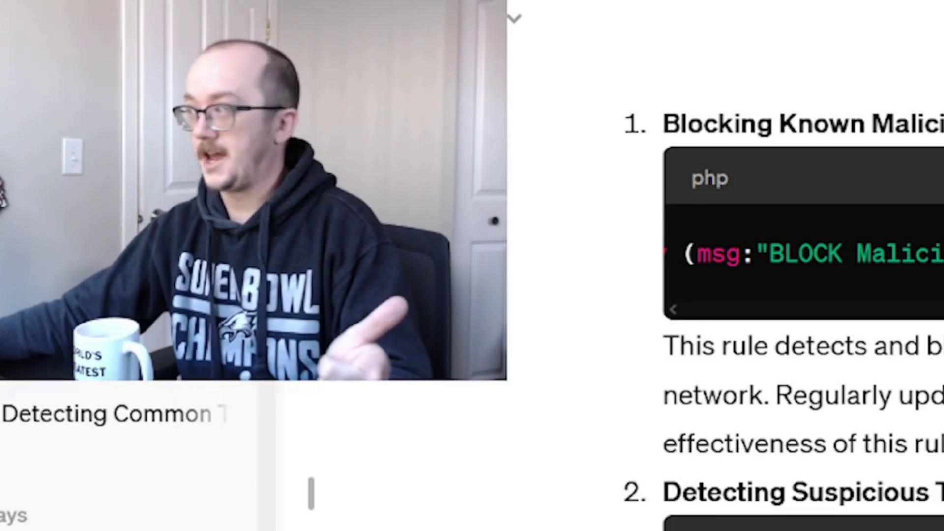
scroll(672, 319, "right", 2)
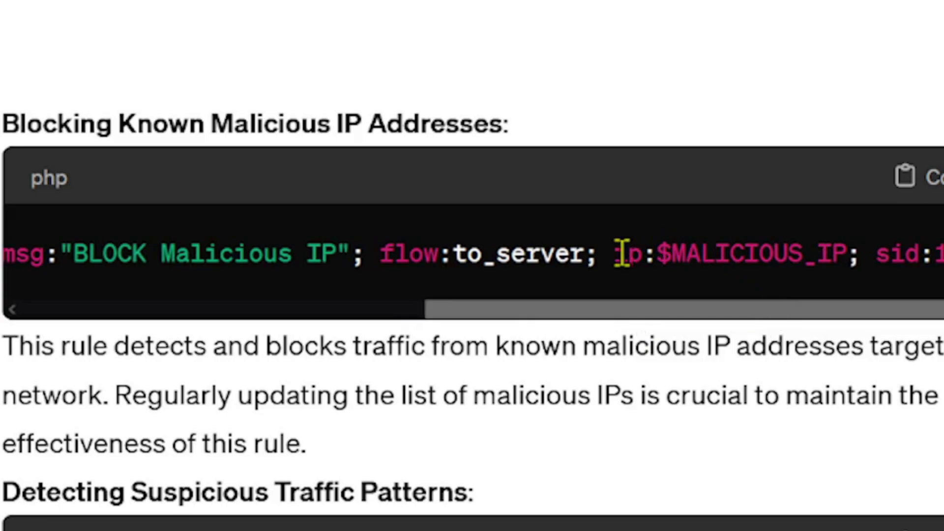
left_click_drag(614, 257, 652, 260)
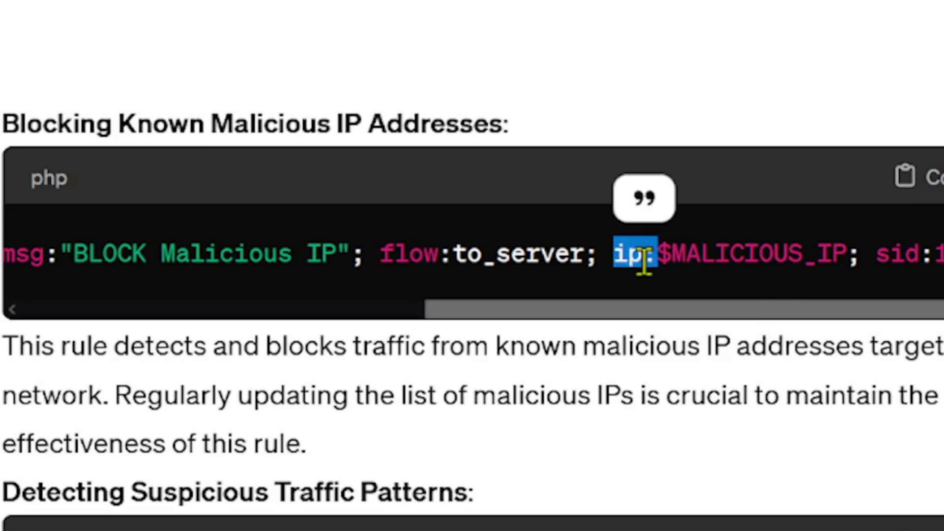
left_click_drag(842, 256, 662, 252)
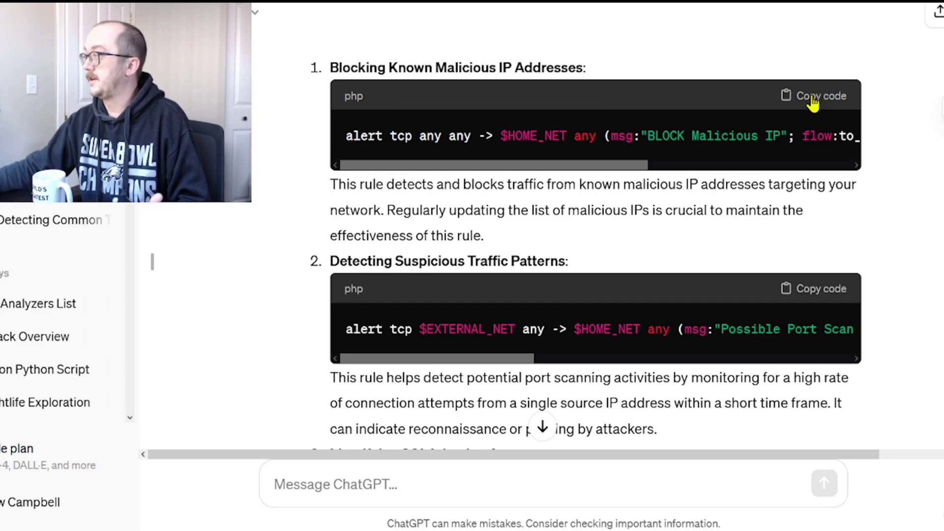
Step: Copy the Blocking Known Malicious IP rule to line 1 in Sublime Text and select its $HOME_NET
left_click(942, 185)
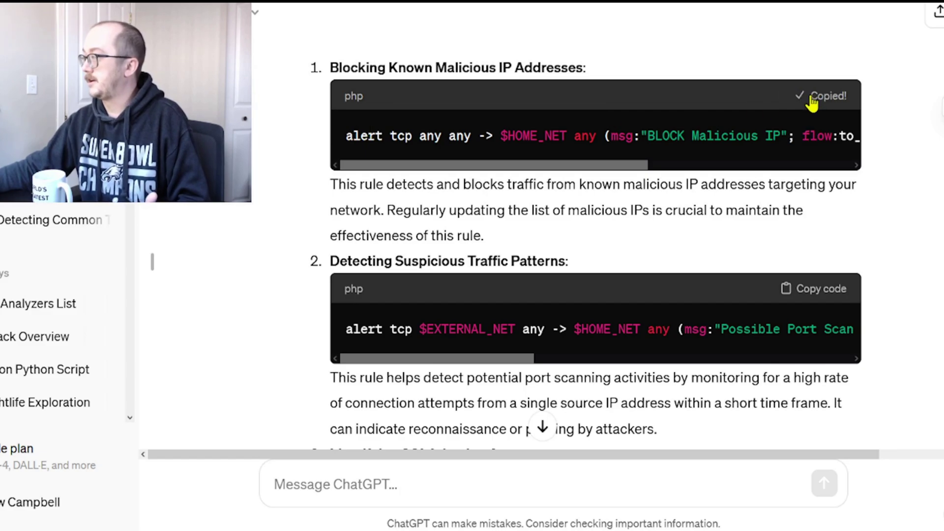
key("alt+Tab")
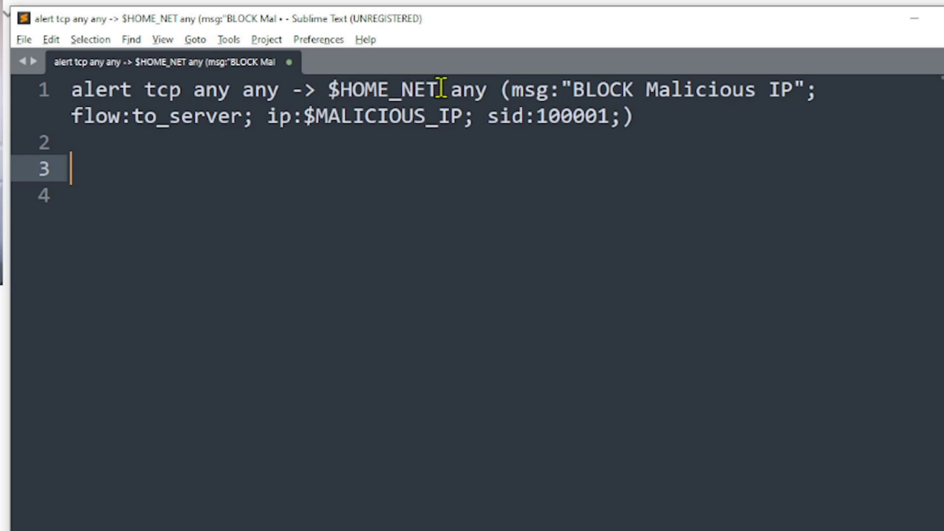
left_click_drag(438, 88, 328, 89)
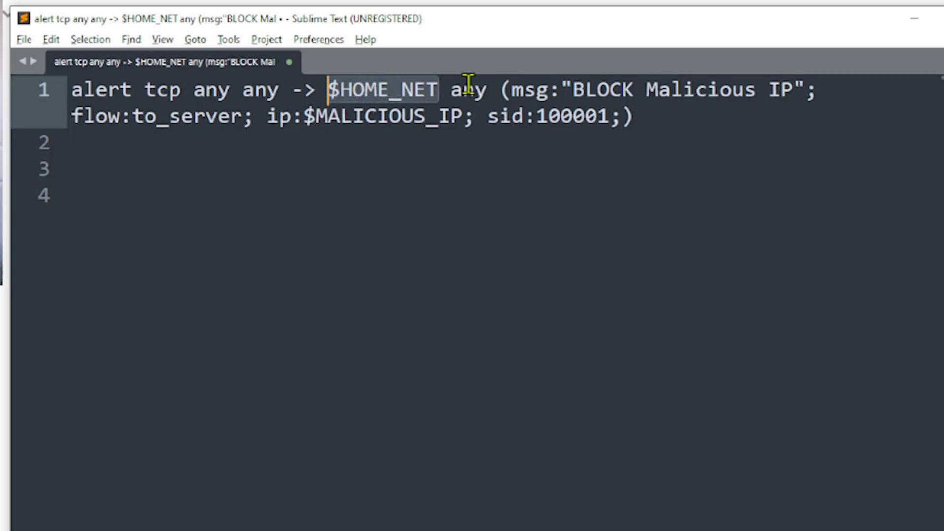
left_click_drag(488, 89, 329, 89)
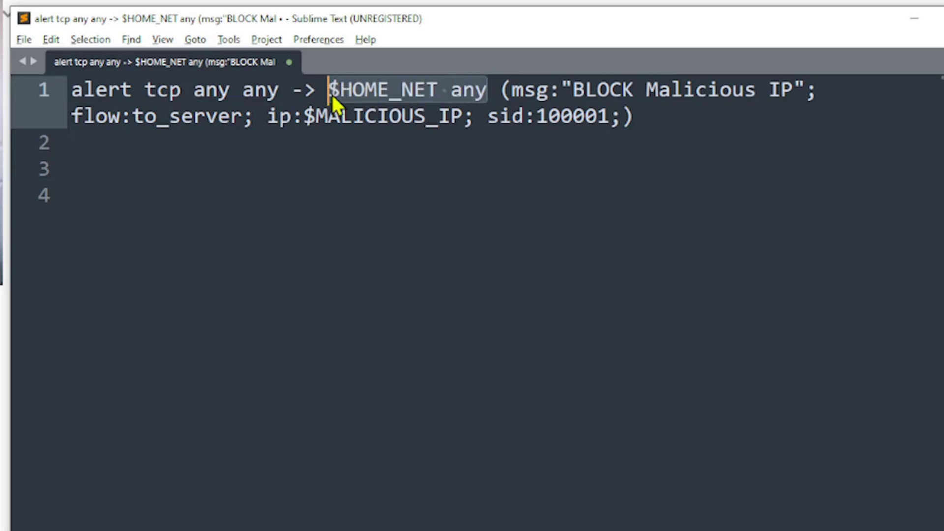
left_click(397, 96)
left_click_drag(438, 96, 42, 78)
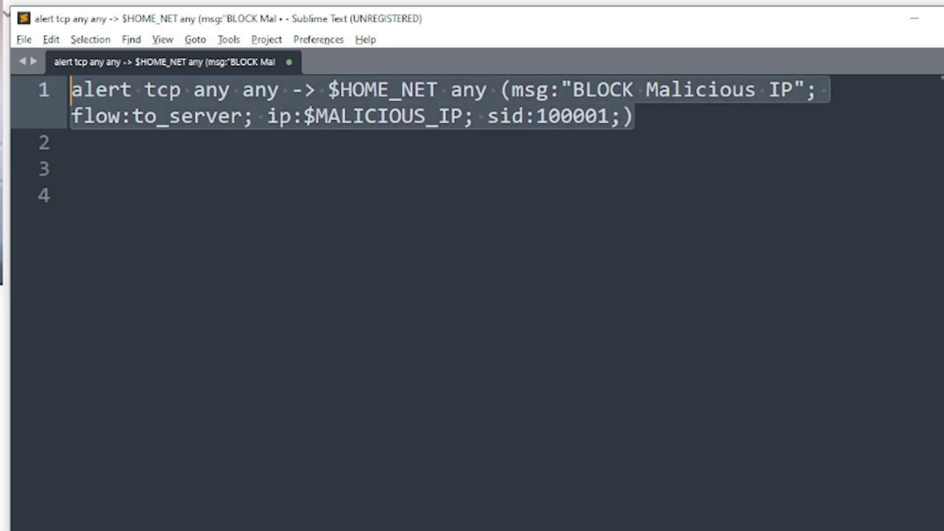
Step: Paste the rule again on line 3, making $HOME_NET the source and any the destination
left_click(754, 131)
key("Return")
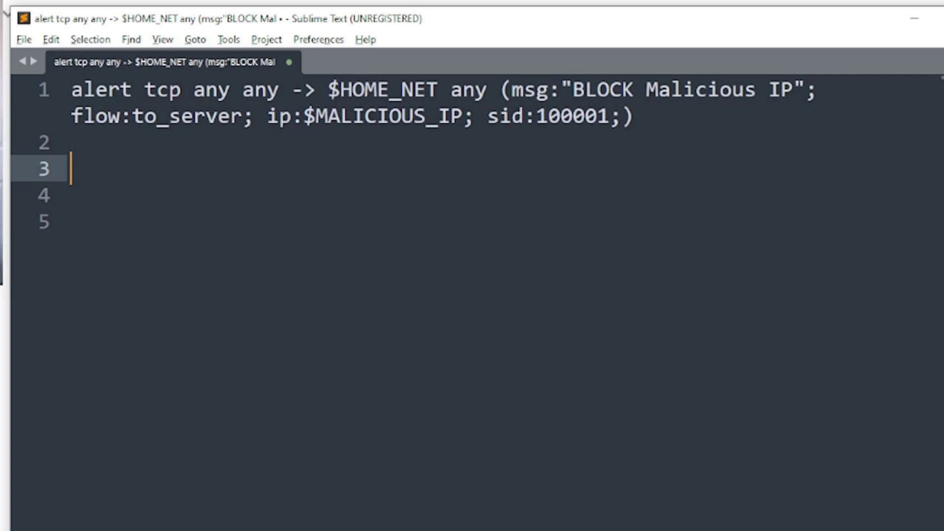
key("ctrl+v")
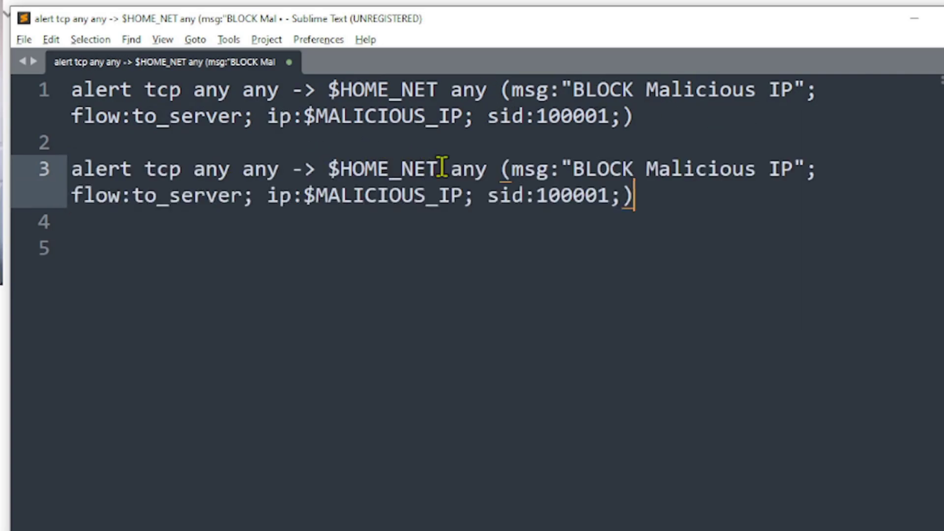
left_click_drag(440, 168, 326, 169)
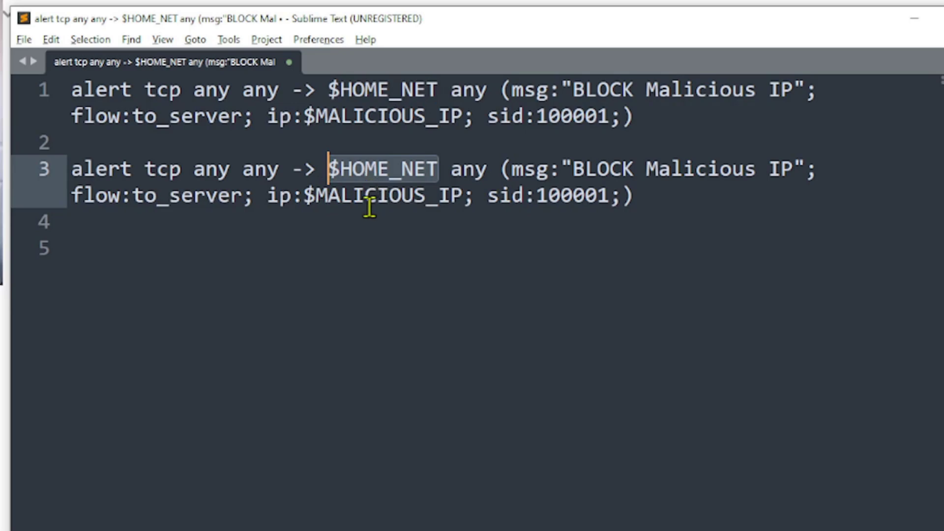
double_click(217, 170)
key("ctrl+v")
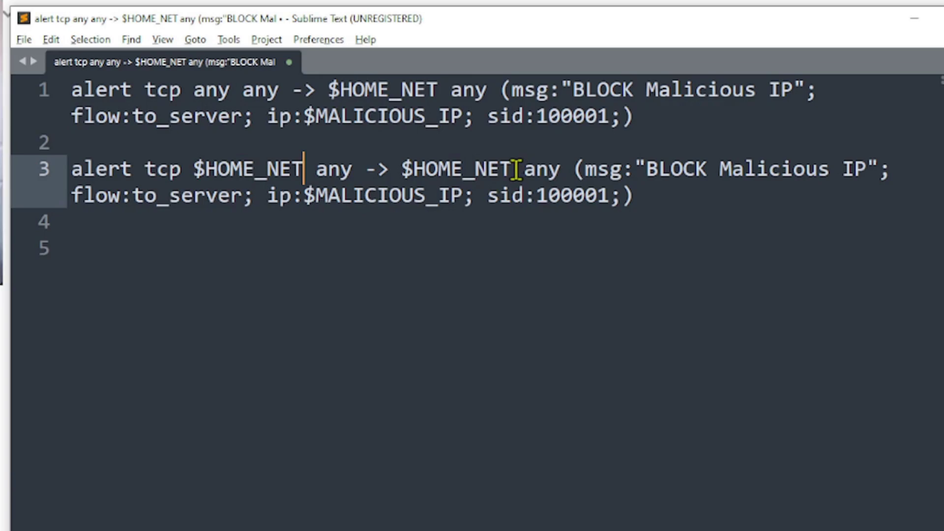
left_click_drag(512, 170, 402, 170)
type("any")
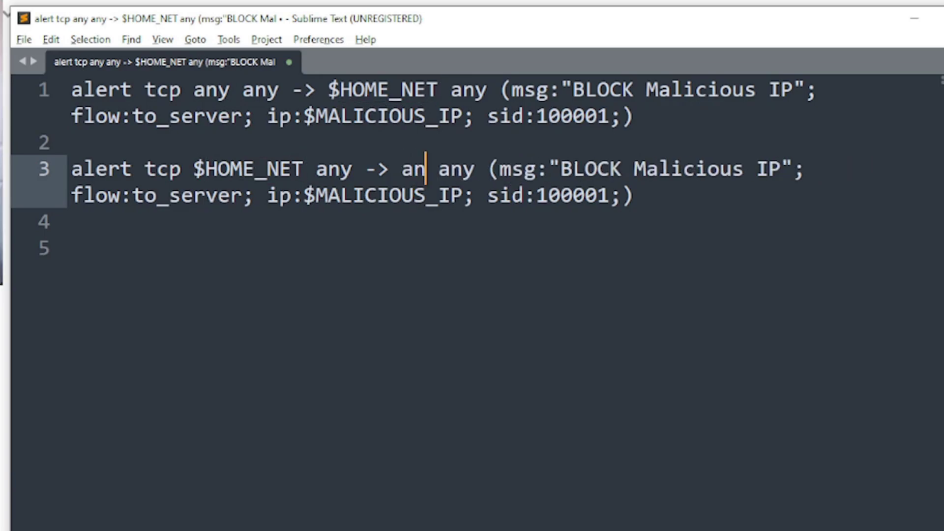
key("ctrl+End")
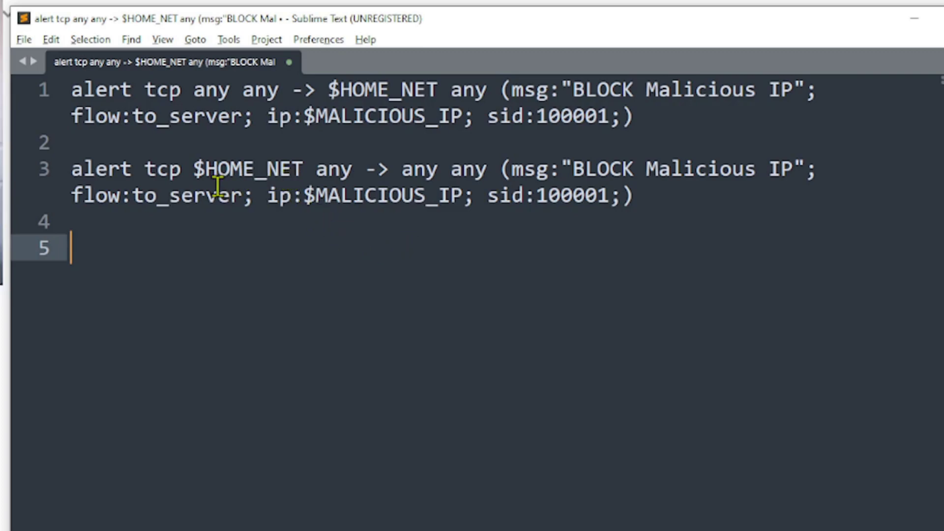
left_click_drag(647, 198, 74, 172)
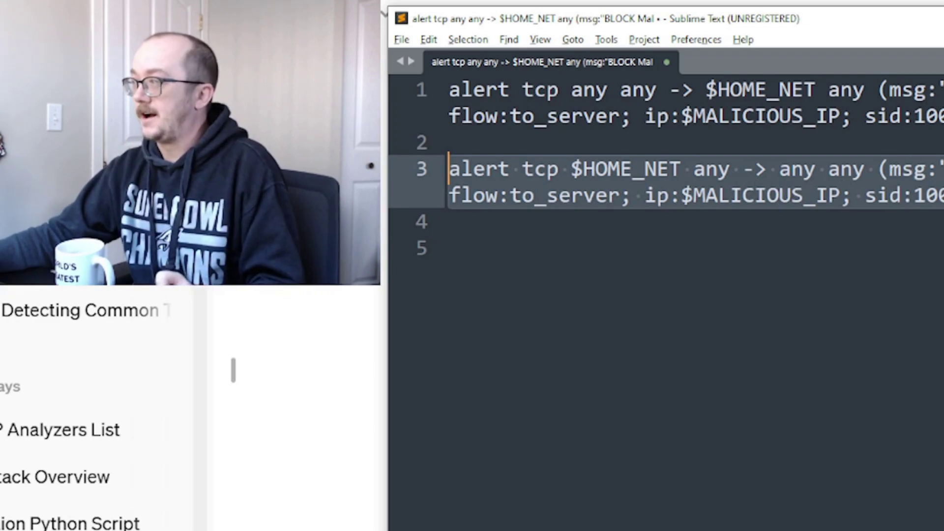
Step: Delete the original inbound malicious-IP rule from line 1
left_click_drag(941, 118, 418, 96)
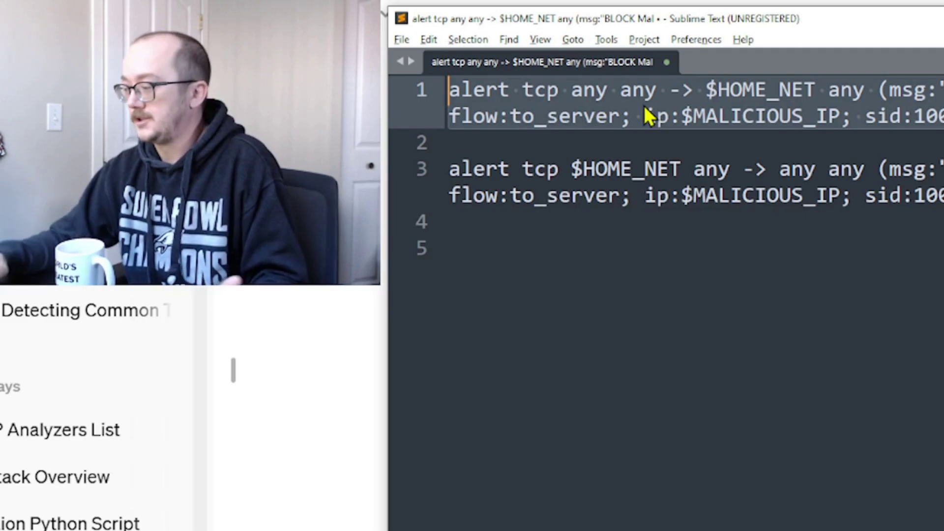
key("Delete")
key("Delete")
key("Delete")
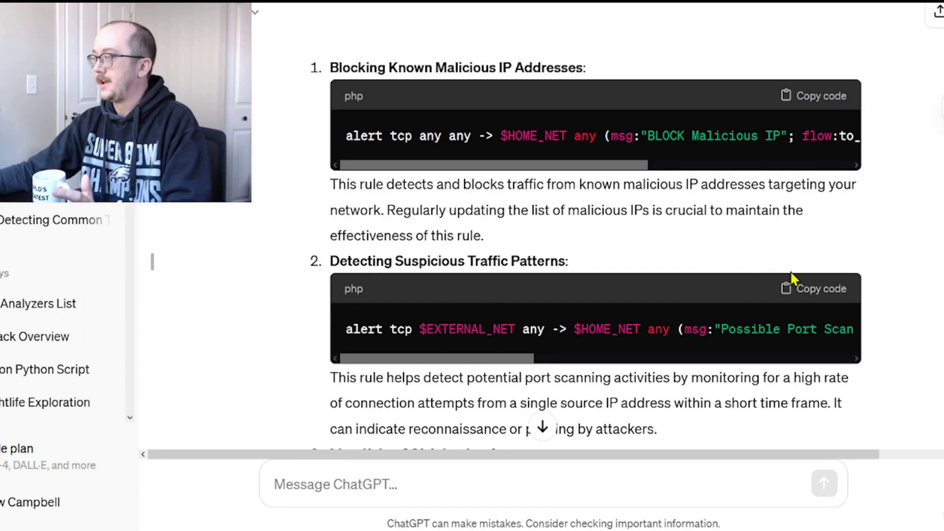
Step: Scroll to the Possible Port Scan Detected rule and highlight its parts, including the flags S value
scroll(639, 295, "down", 2)
left_click_drag(476, 249, 568, 251)
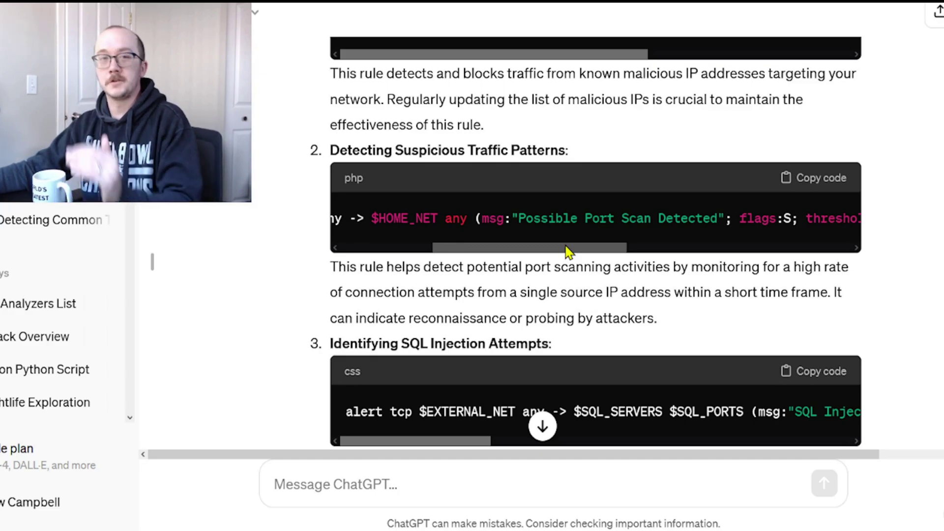
left_click_drag(567, 251, 639, 242)
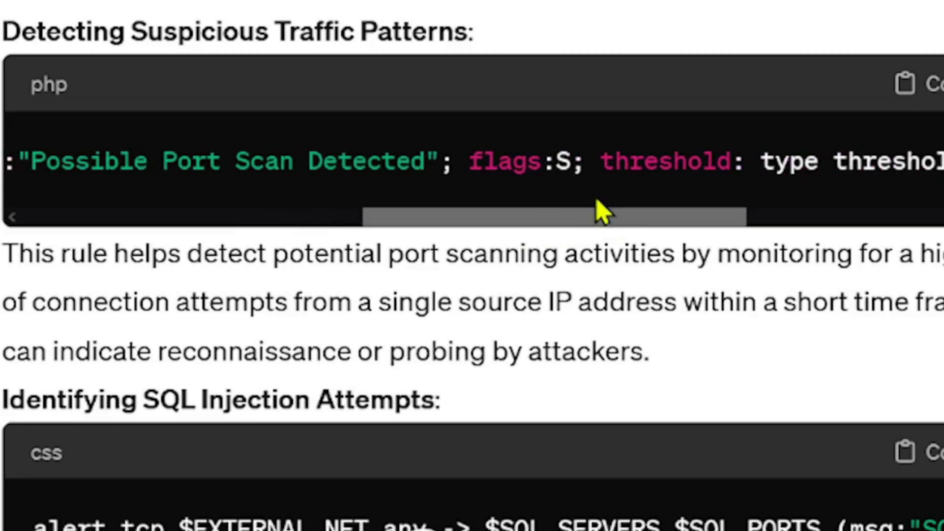
double_click(563, 162)
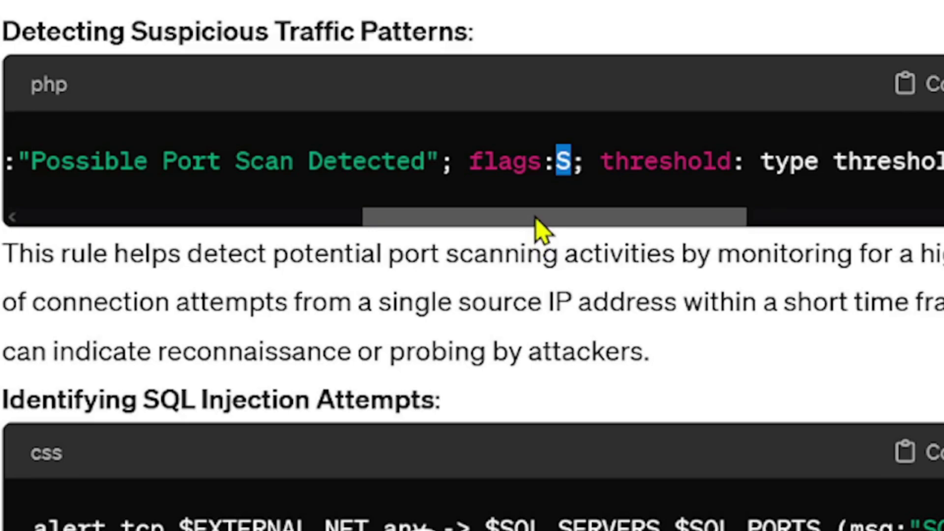
left_click_drag(536, 219, 826, 219)
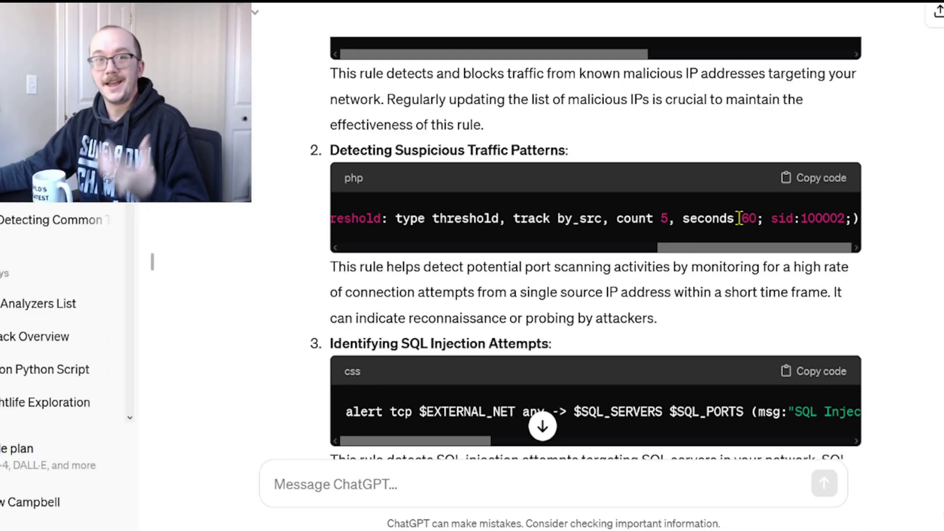
Step: Copy the port scan rule and paste it onto line 4 of the Sublime Text file
left_click(812, 182)
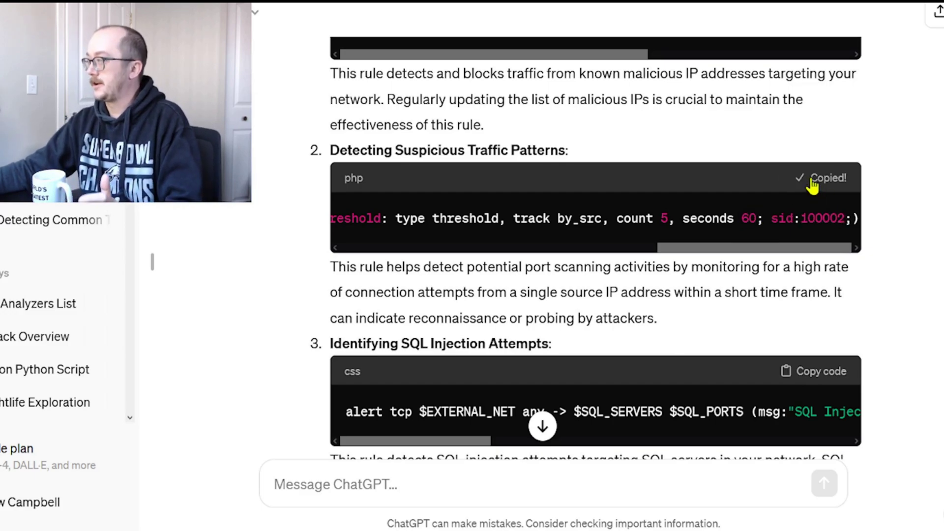
key("alt+Tab")
key("ctrl+v")
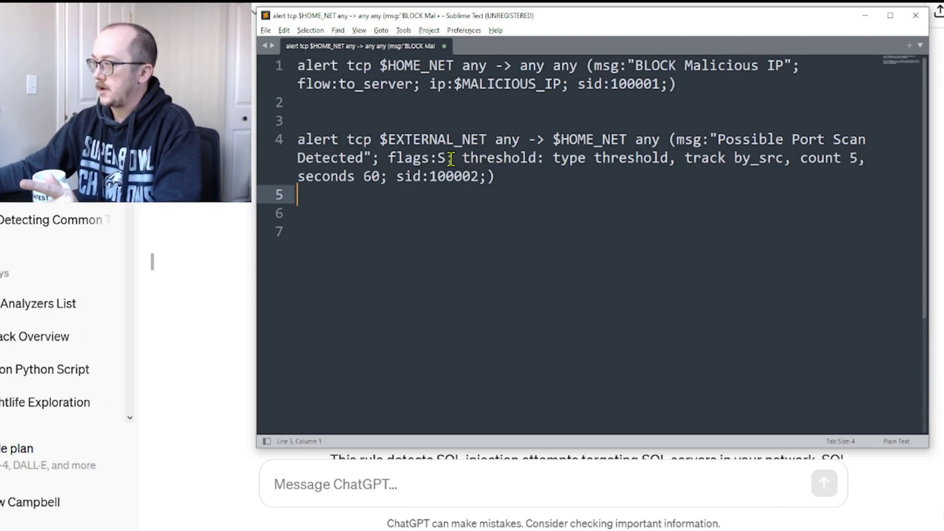
Step: Copy 'threshold: type threshold' from the port scan rule, then minimize Sublime Text
left_click_drag(445, 158, 376, 168)
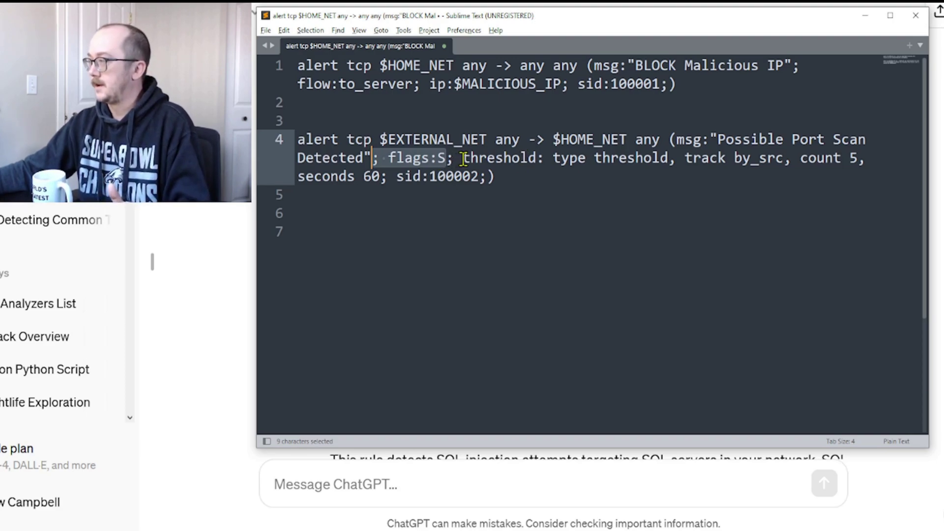
left_click_drag(463, 160, 668, 158)
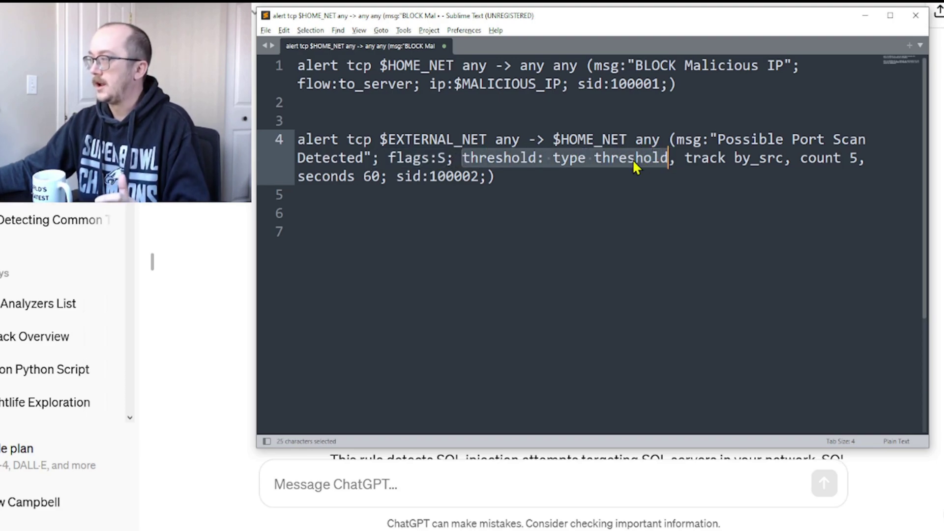
right_click(619, 159)
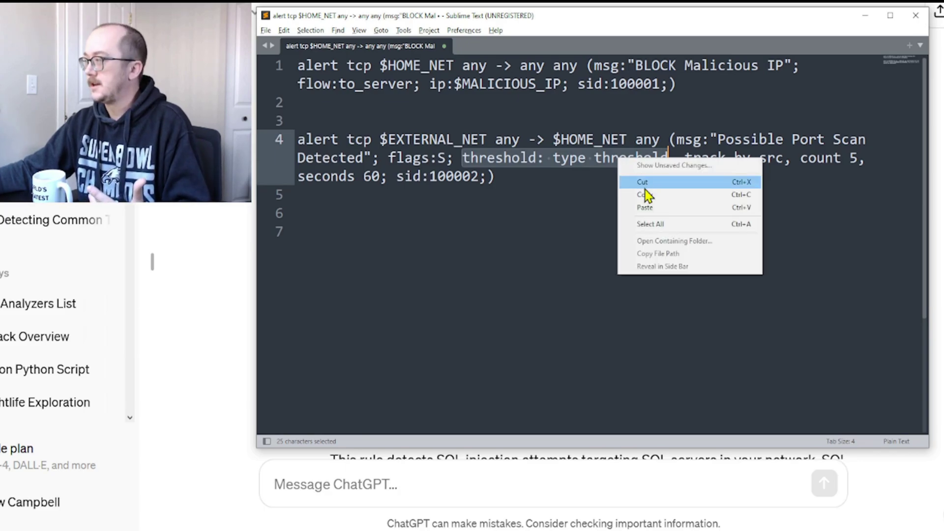
left_click(645, 194)
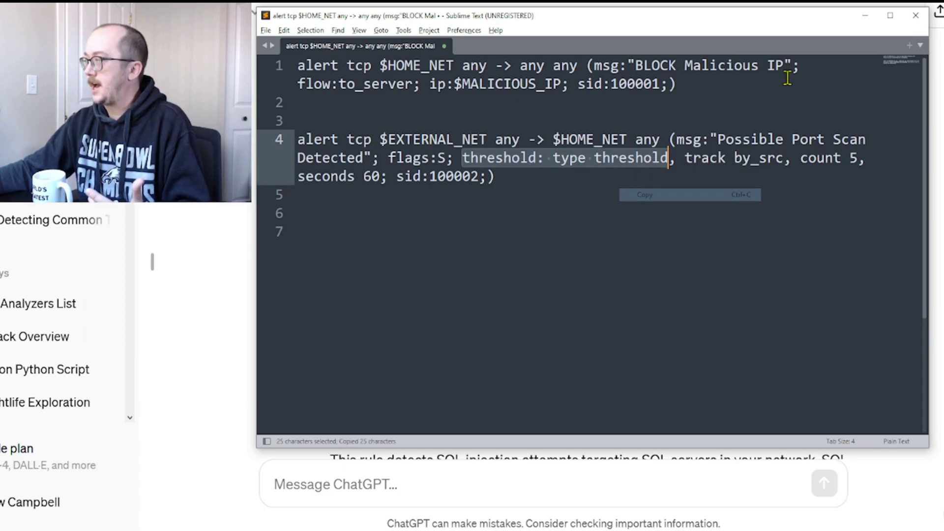
left_click(866, 17)
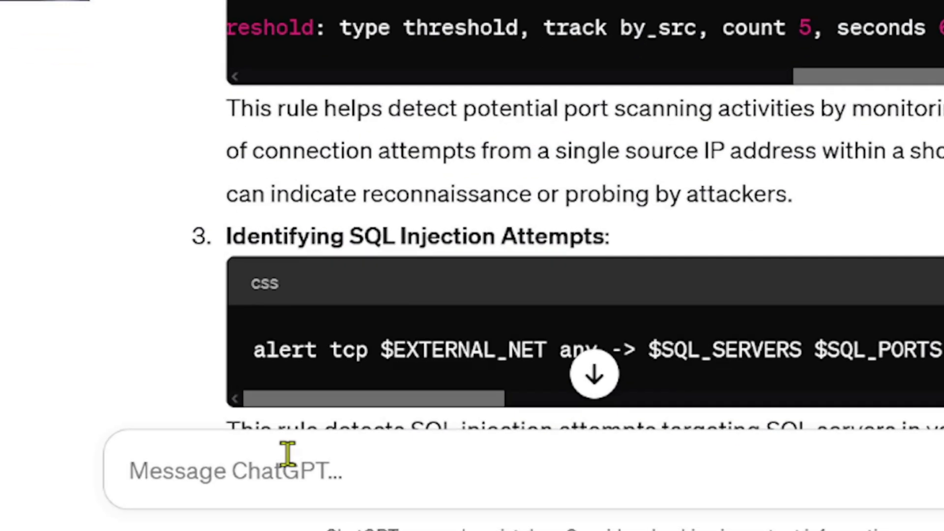
Step: Ask ChatGPT what "threshold: type threshold" means in a Snort rule
left_click(288, 454)
type("What do")
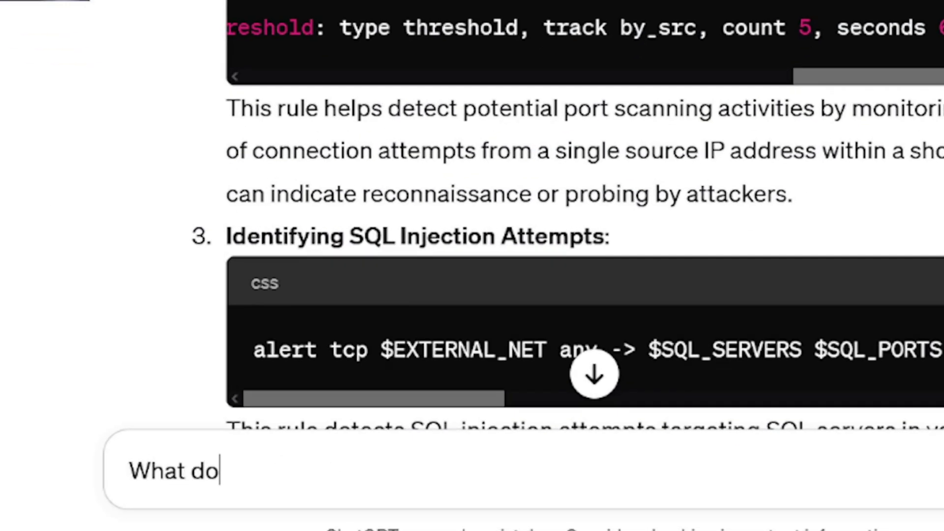
type("es \"")
key("ctrl+v")
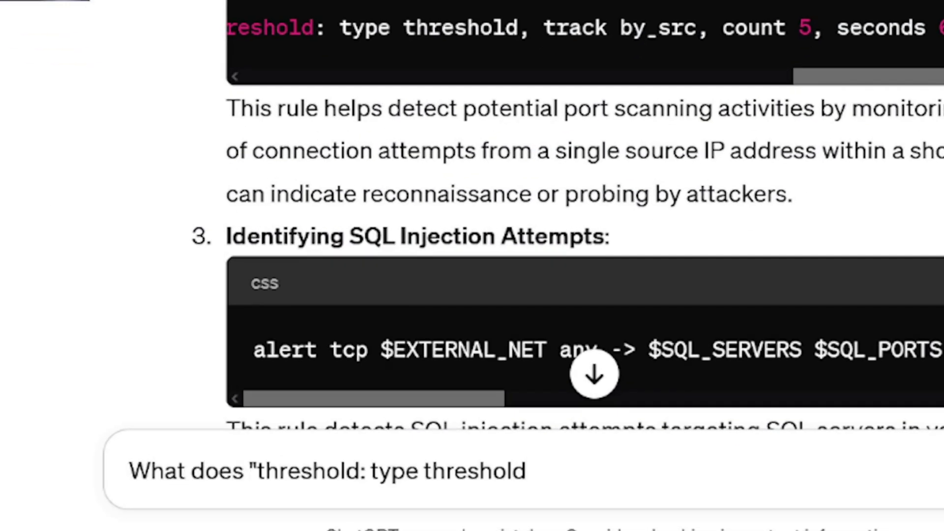
type("\" mean in a shor")
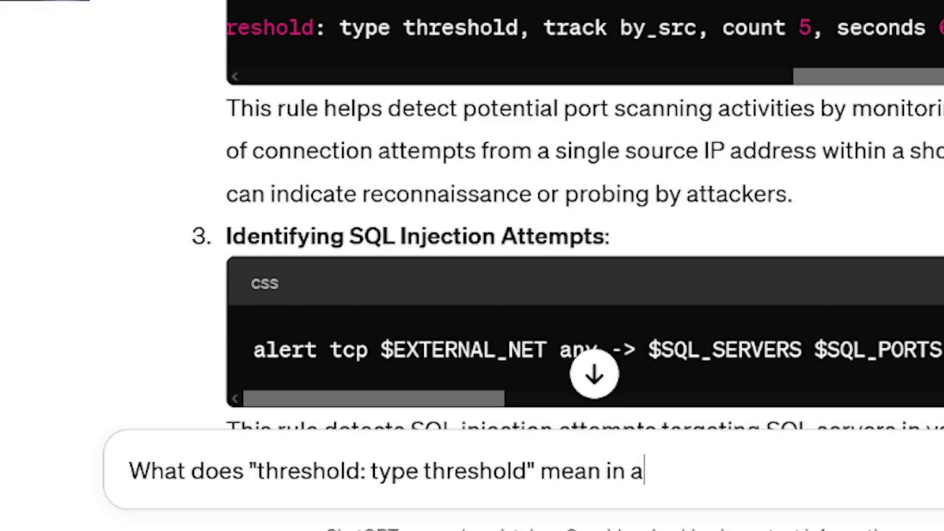
key("BackSpace")
key("BackSpace")
key("BackSpace")
type("nort")
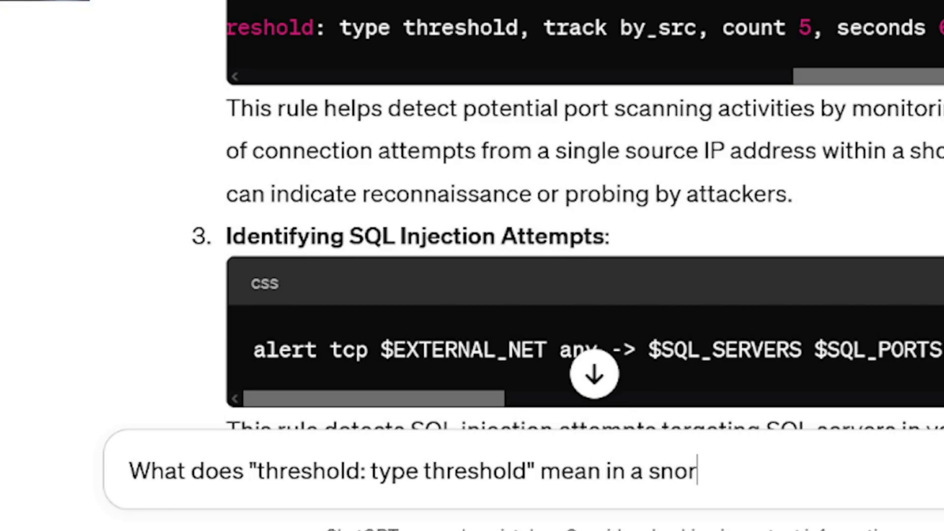
type(" rule")
key("Return")
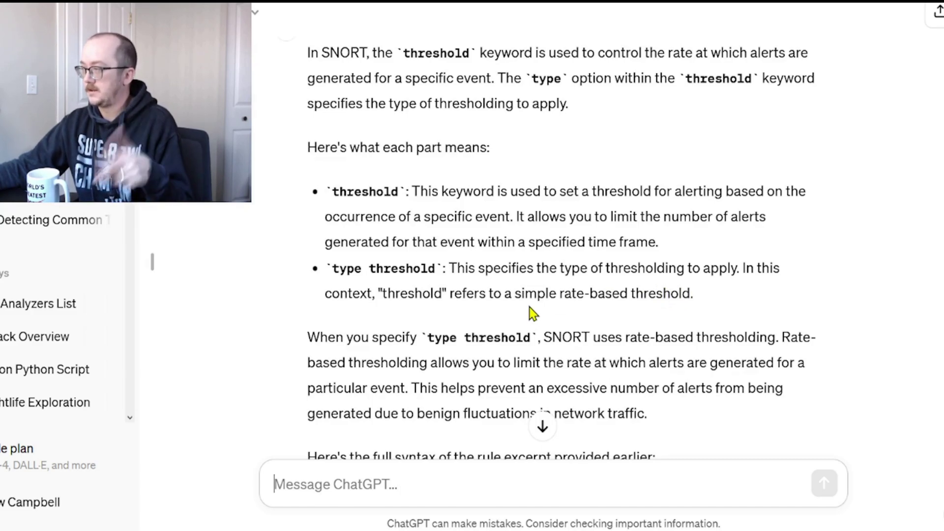
Step: Scroll through ChatGPT's explanation of track by_src, count 5 and seconds 60
scroll(532, 306, "down", 8)
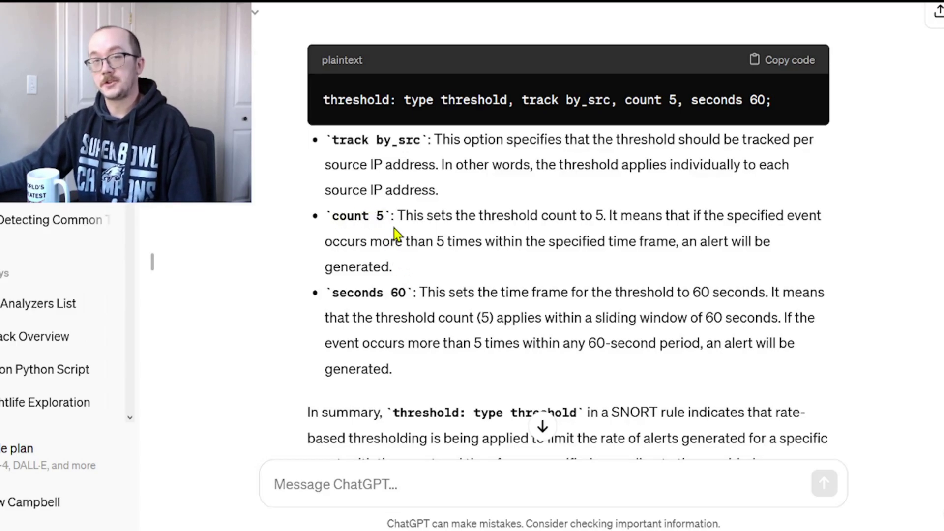
scroll(416, 202, "down", 2)
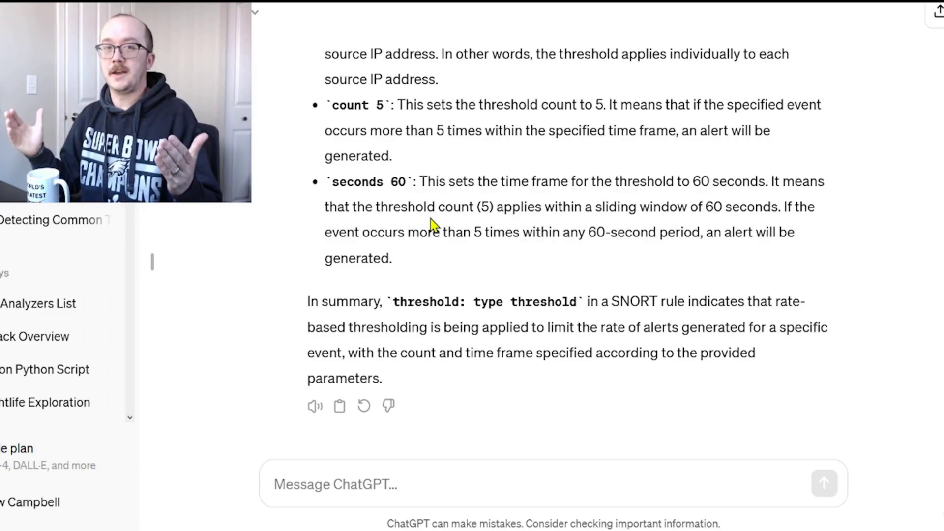
Step: Change the line 4 port scan rule's source from $EXTERNAL_NET to $HOME_NET
key("alt+Tab")
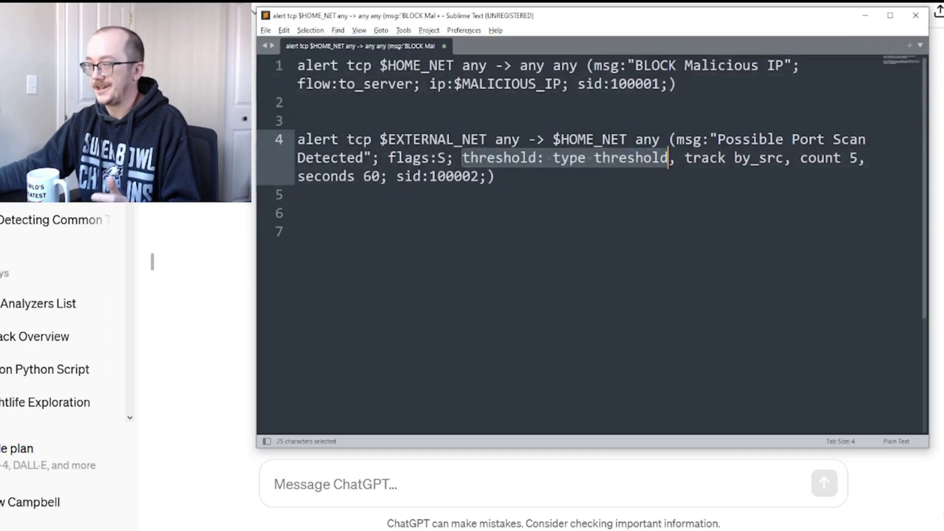
left_click(517, 191)
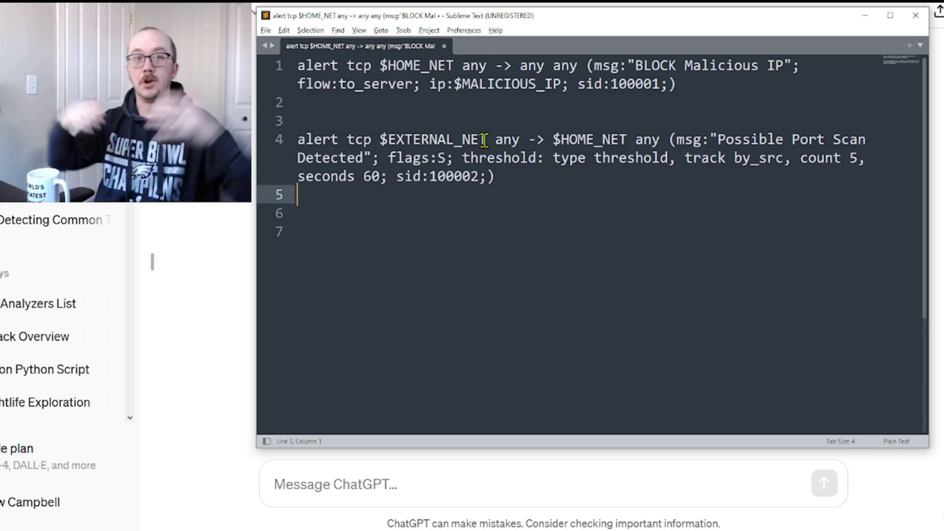
double_click(484, 140)
type("HOME_NET")
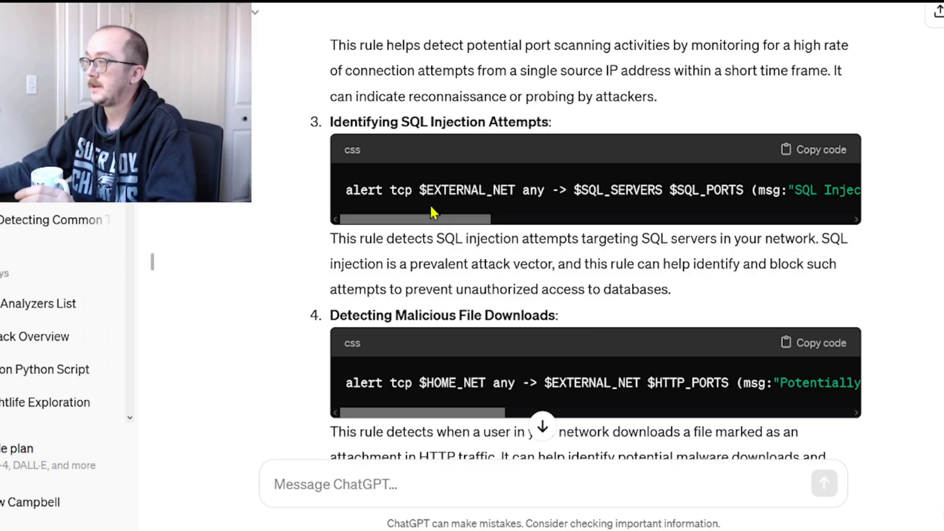
Step: Review the SQL injection rule's $EXTERNAL_NET, $SQL_SERVERS and flow:to_server,established options
left_click_drag(419, 189, 509, 189)
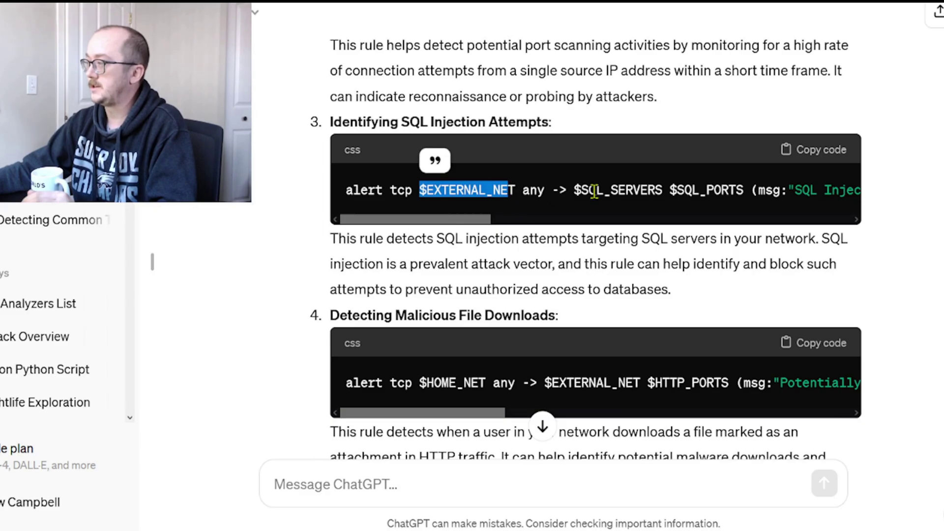
scroll(475, 222, "right", 2)
left_click_drag(475, 216, 565, 216)
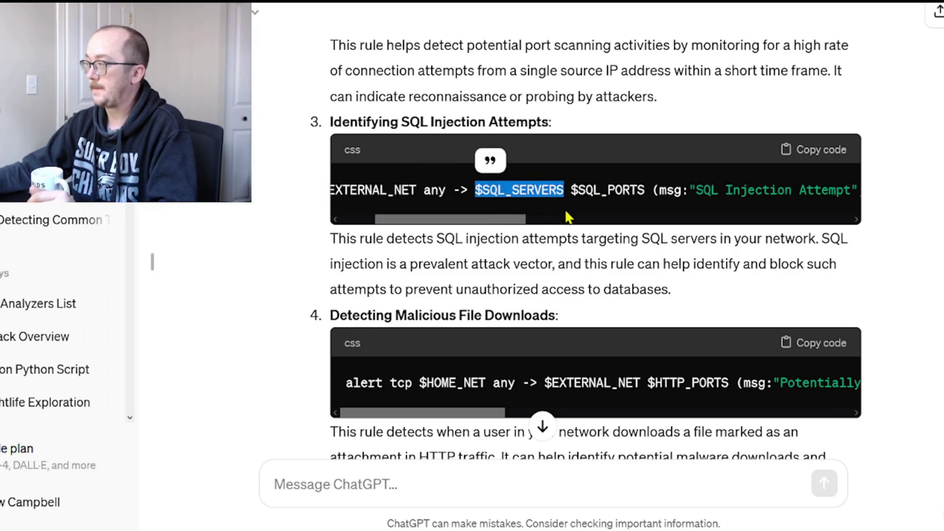
scroll(566, 217, "right", 5)
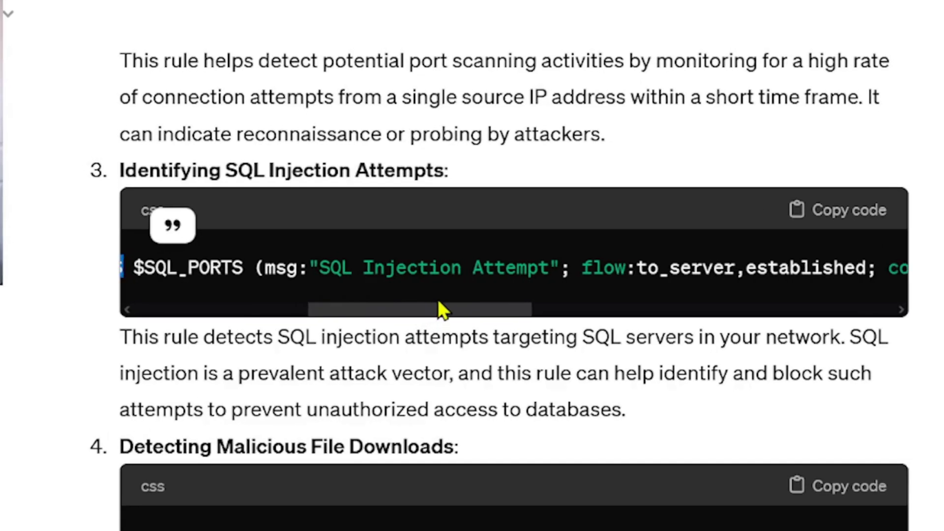
left_click_drag(438, 309, 575, 290)
left_click_drag(480, 265, 194, 265)
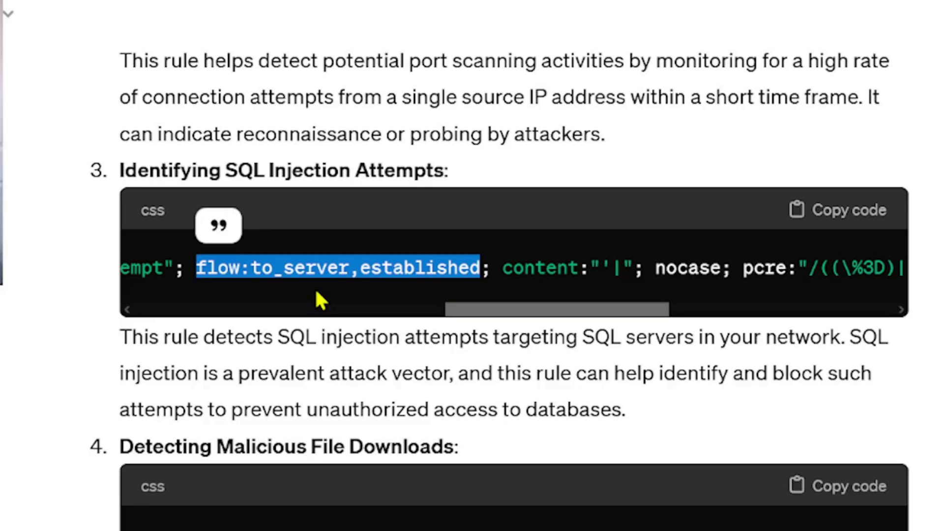
left_click(416, 269)
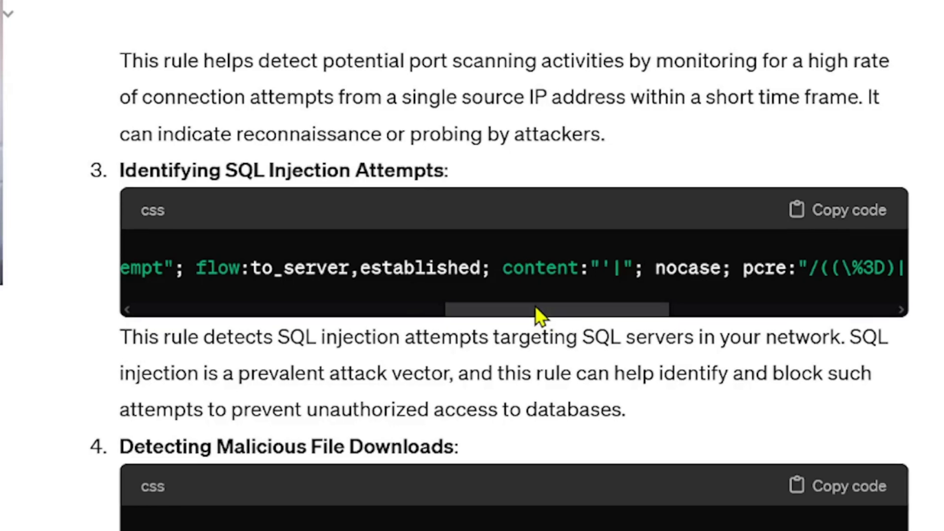
Step: Check the rule's content match value, then select its pcre part to ask about
left_click_drag(536, 308, 616, 298)
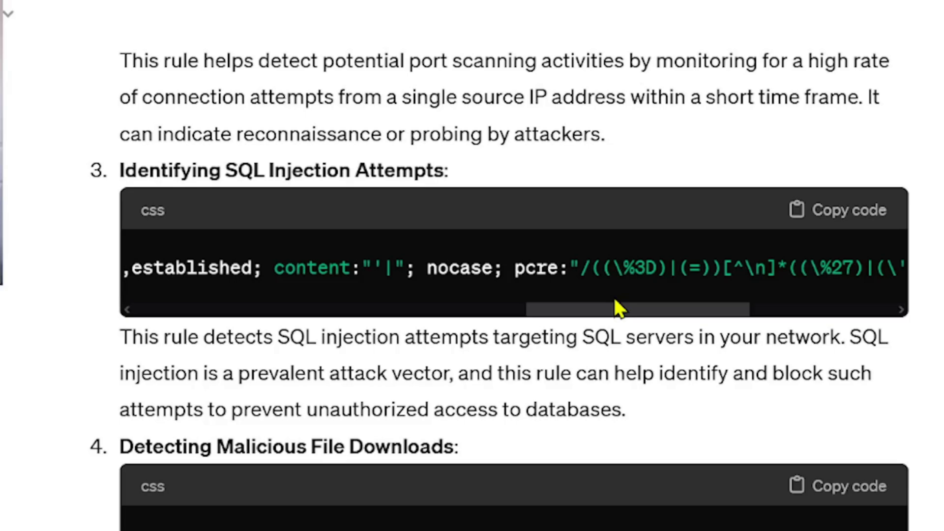
left_click_drag(409, 268, 388, 268)
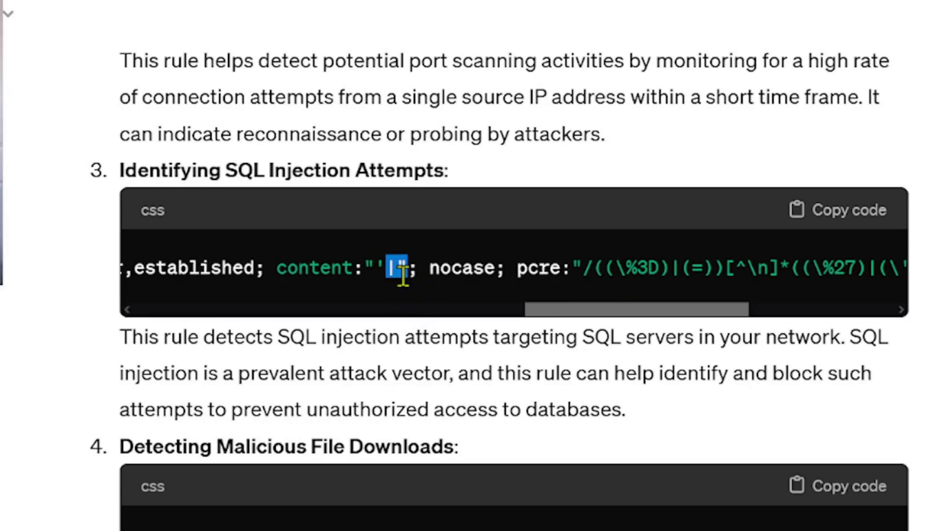
left_click(400, 269)
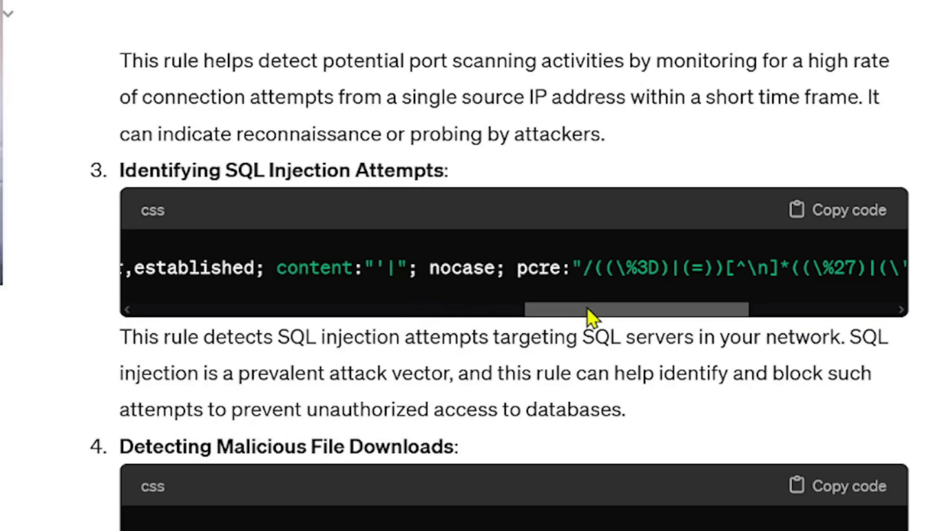
left_click_drag(585, 308, 685, 298)
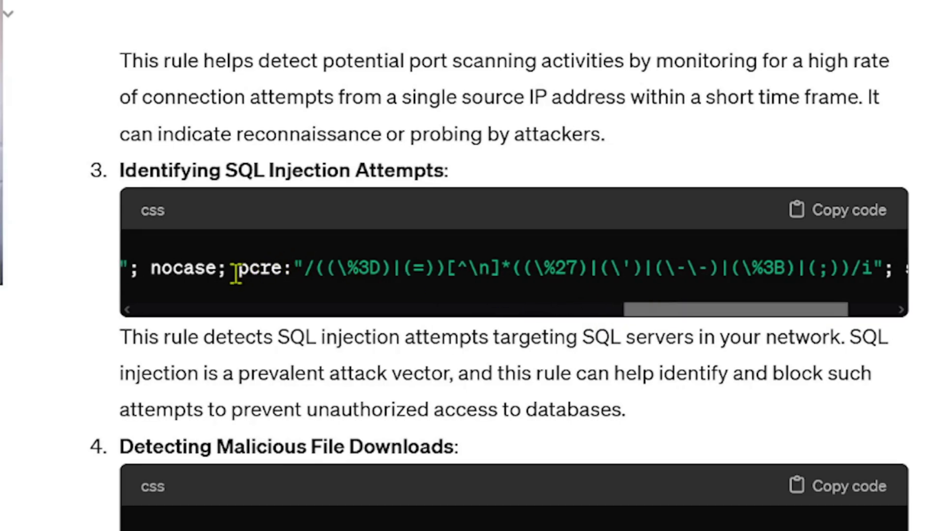
left_click_drag(729, 314, 665, 308)
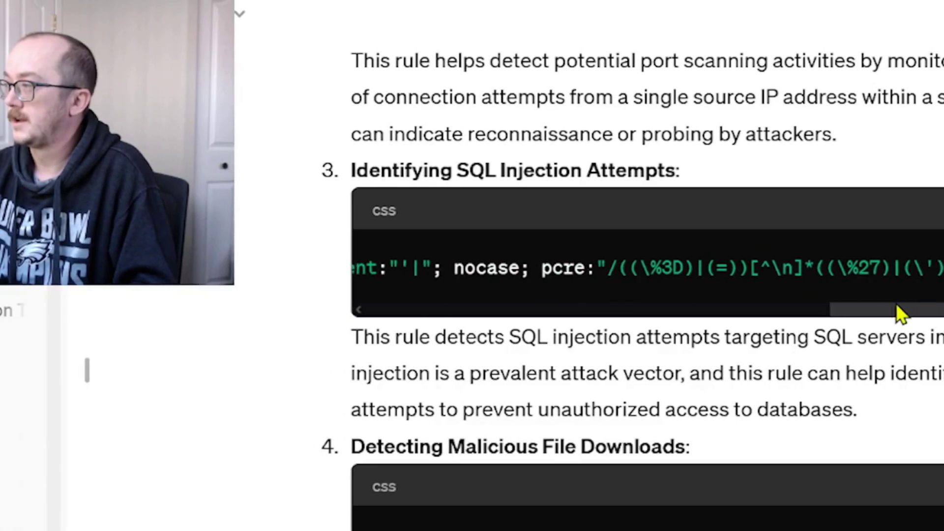
left_click_drag(896, 303, 891, 303)
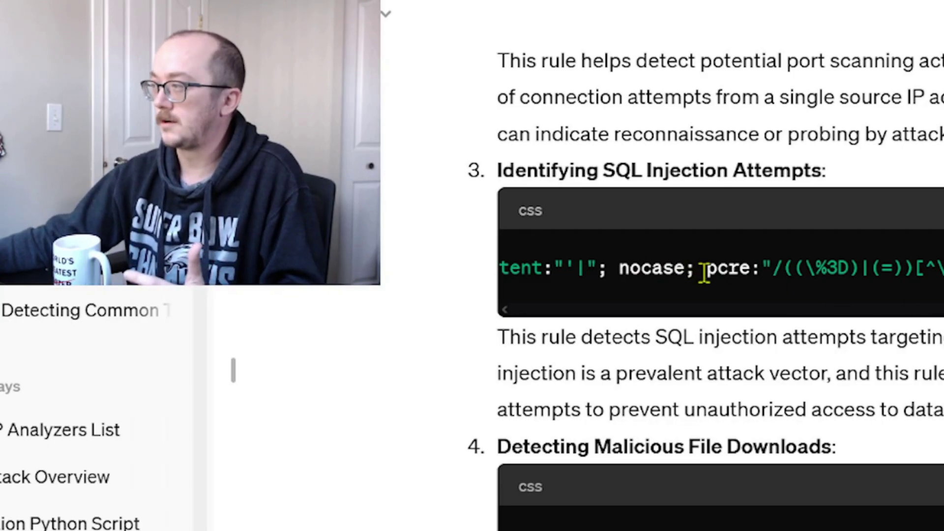
left_click_drag(708, 269, 941, 271)
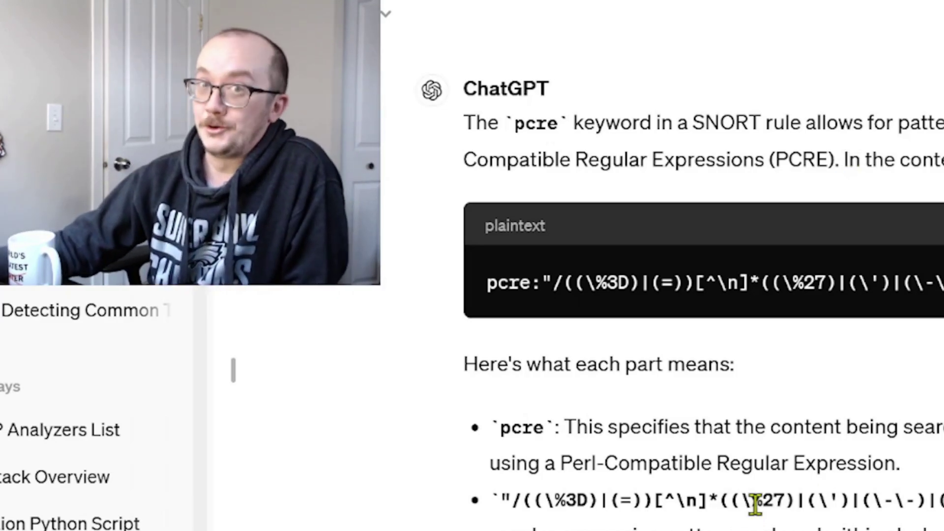
Step: Study ChatGPT's pcre breakdown: the quoted pattern, backslash, semicolon alternative and (\%3D) piece
scroll(794, 392, "up", 3)
scroll(794, 392, "down", 3)
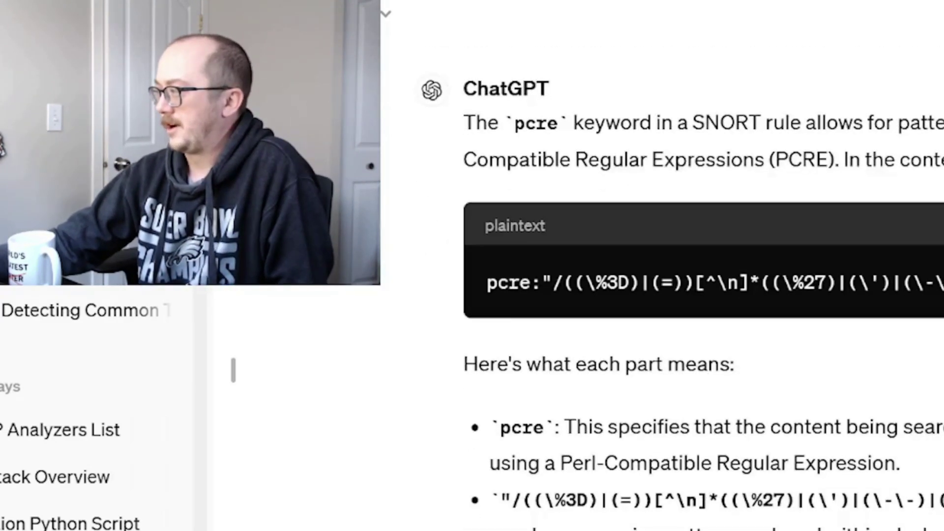
left_click_drag(941, 284, 590, 308)
left_click(673, 509)
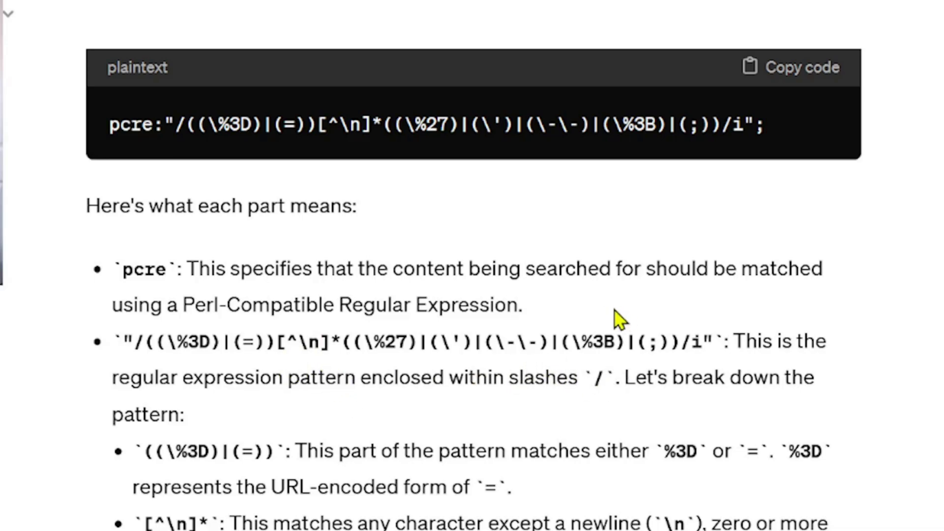
scroll(290, 339, "down", 6)
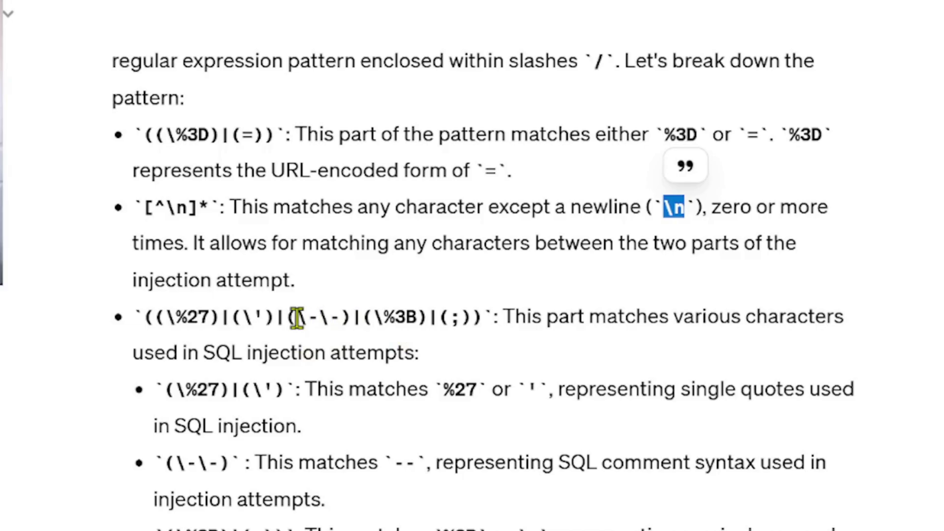
left_click_drag(253, 316, 241, 316)
left_click_drag(462, 316, 454, 316)
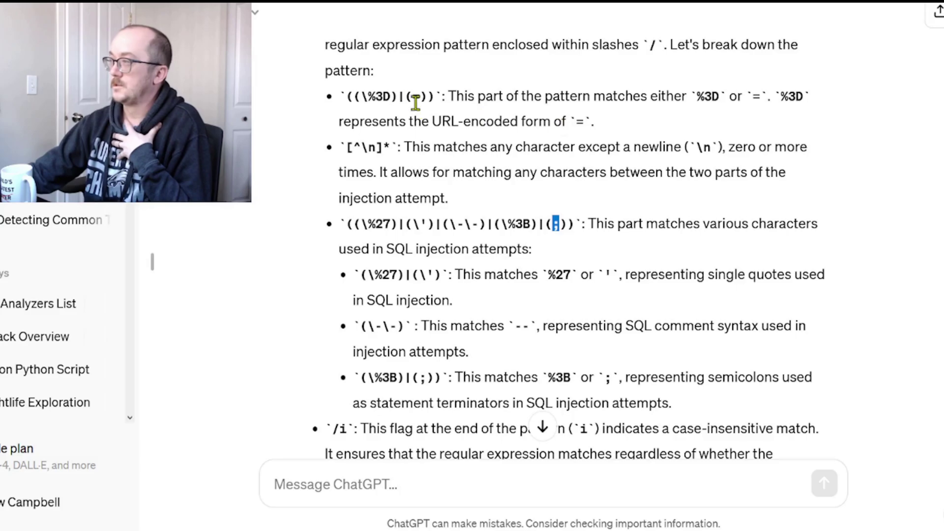
left_click_drag(401, 96, 354, 96)
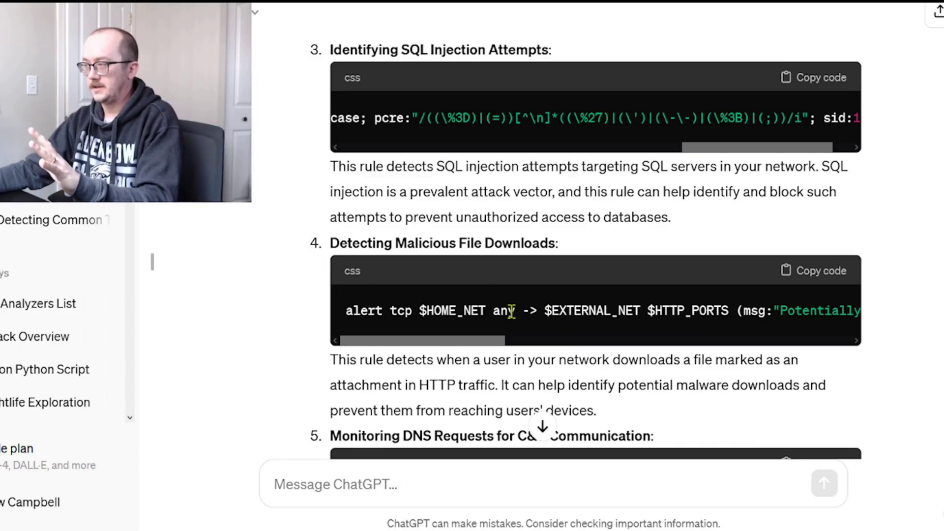
Step: Copy the content:"Content-Disposition|3A| attachment" string from rule 4's code block
scroll(459, 311, "down", 2)
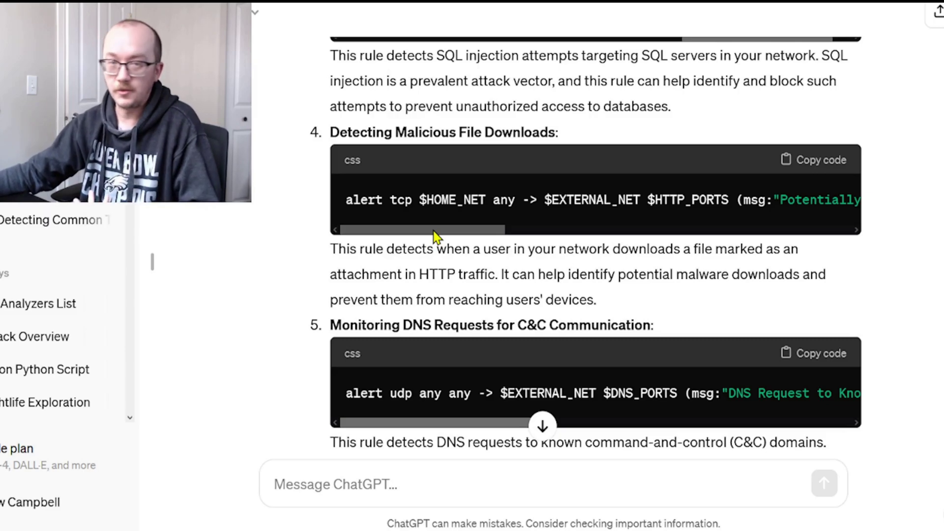
left_click_drag(434, 231, 750, 232)
left_click_drag(768, 200, 444, 207)
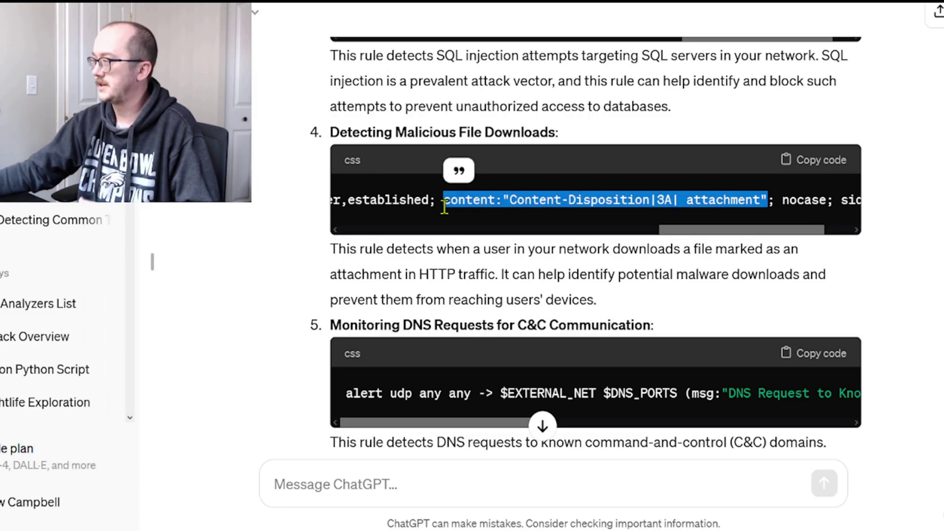
right_click(587, 200)
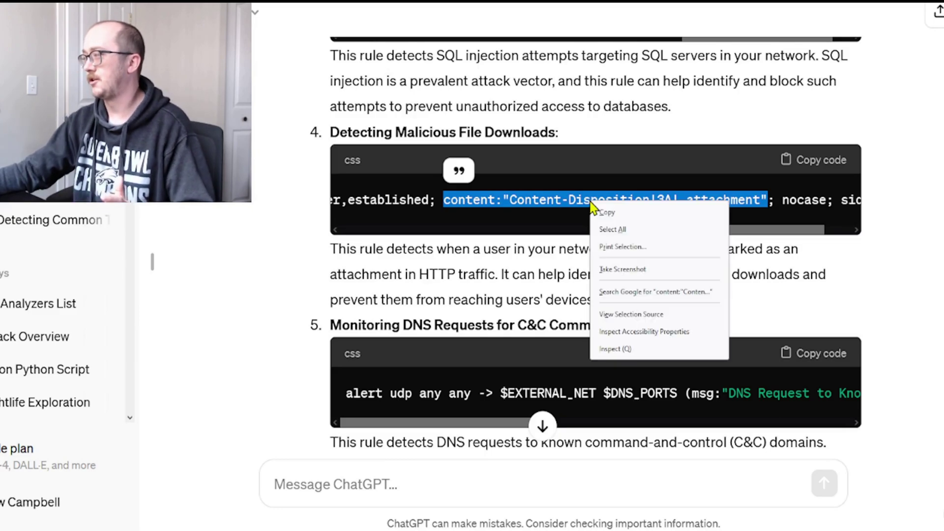
left_click(614, 209)
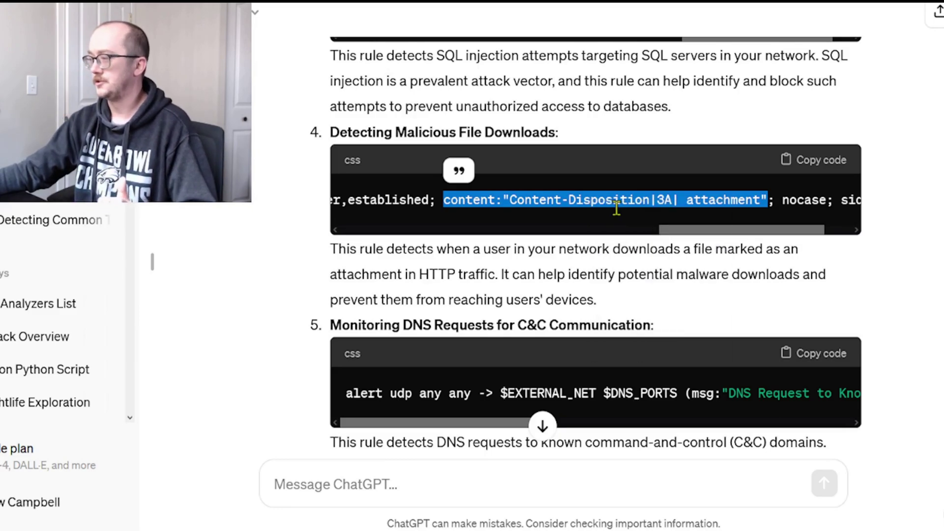
Step: Start a ChatGPT question 'what does "…' with the copied content string pasted in
left_click(394, 484)
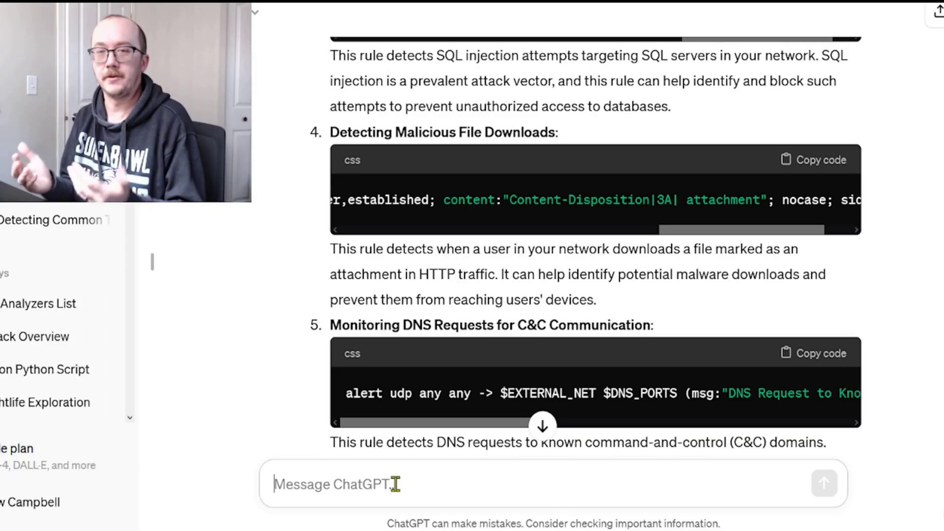
type("what does \"")
key("ctrl+v")
Step: Finish asking what the Content-Disposition content string means and read ChatGPT's part-by-part breakdown
type("\" mean in a sh")
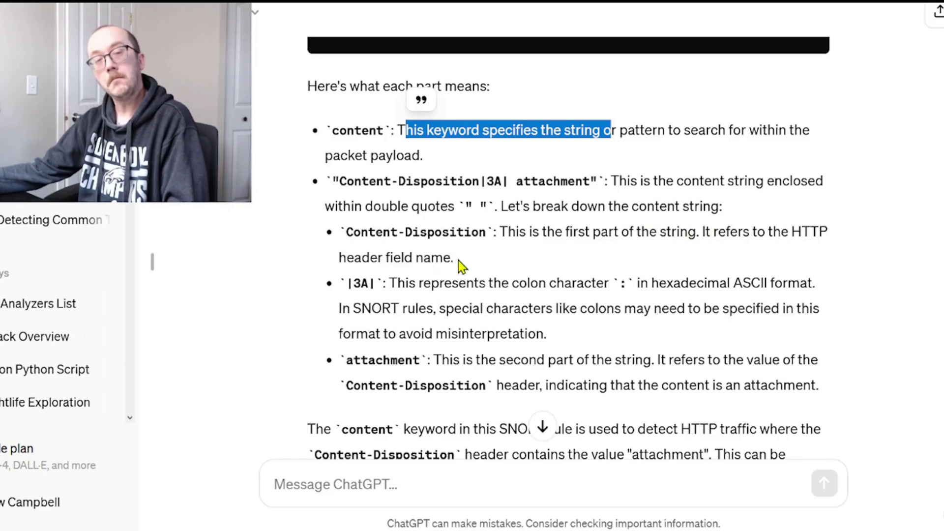
left_click_drag(479, 232, 353, 232)
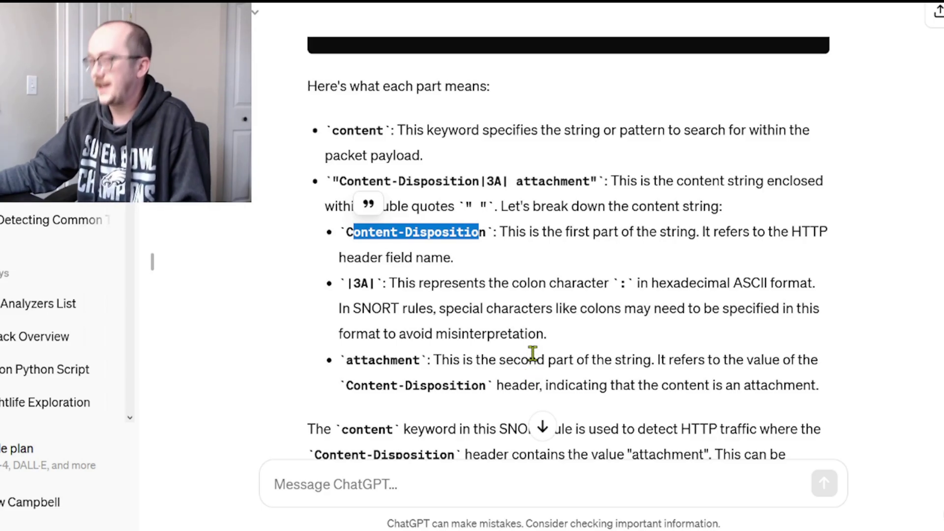
scroll(532, 353, "down", 2)
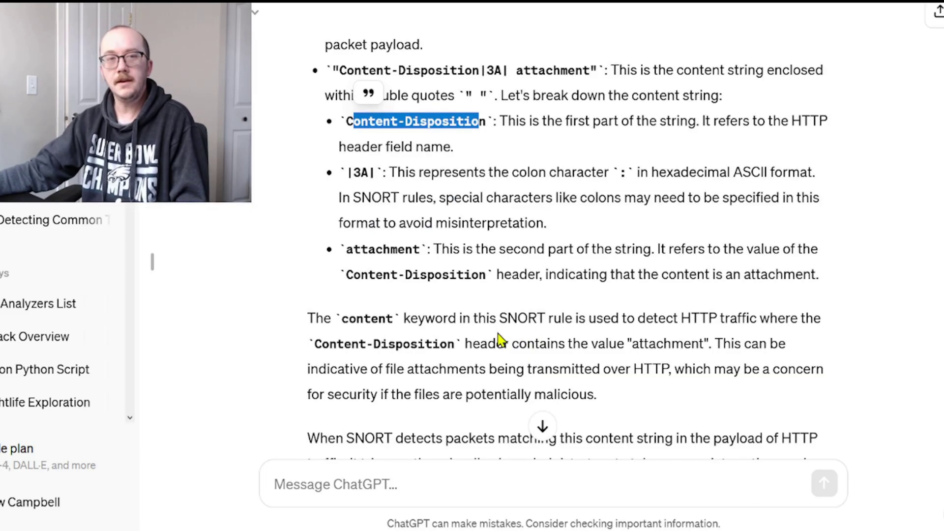
scroll(498, 339, "up", 5)
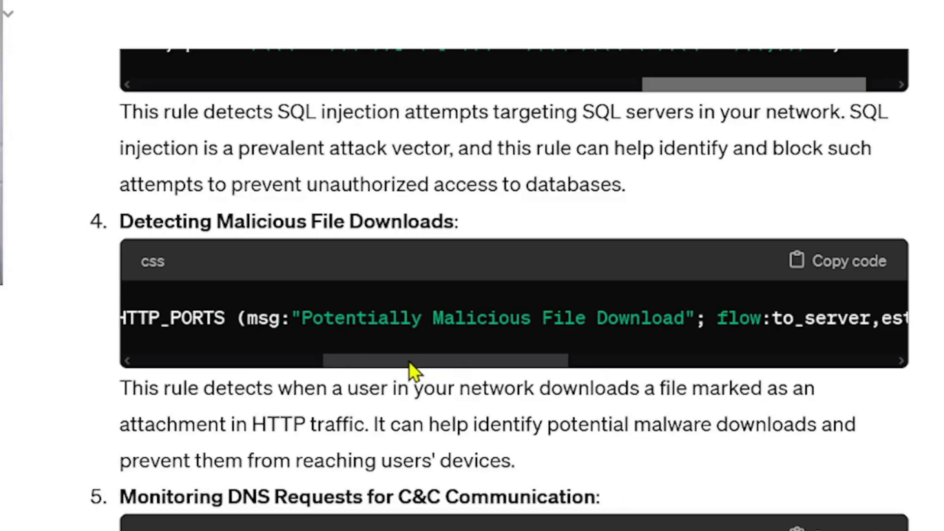
left_click_drag(413, 373, 290, 370)
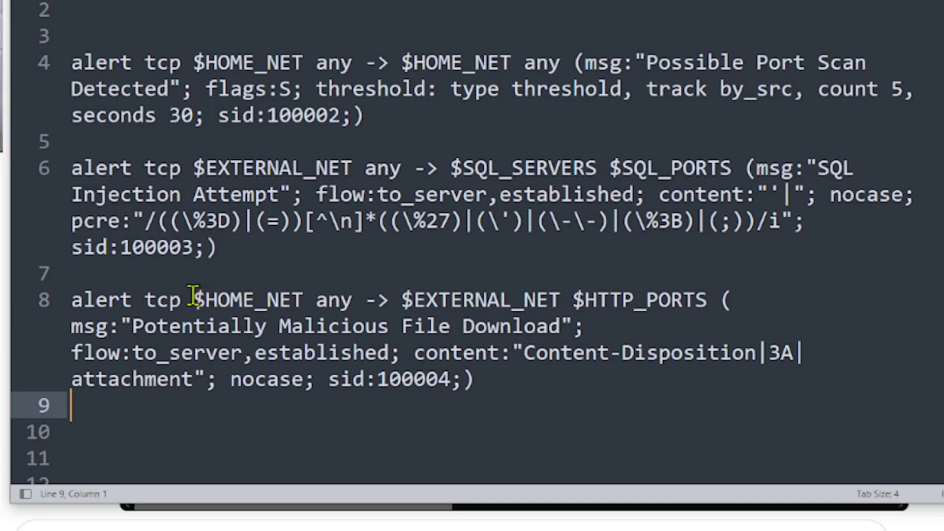
left_click_drag(194, 300, 720, 300)
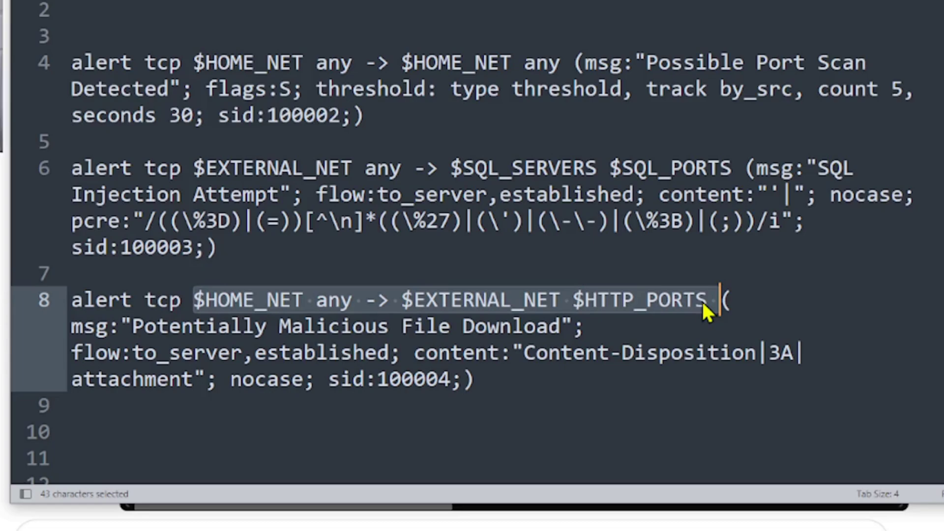
left_click(219, 379)
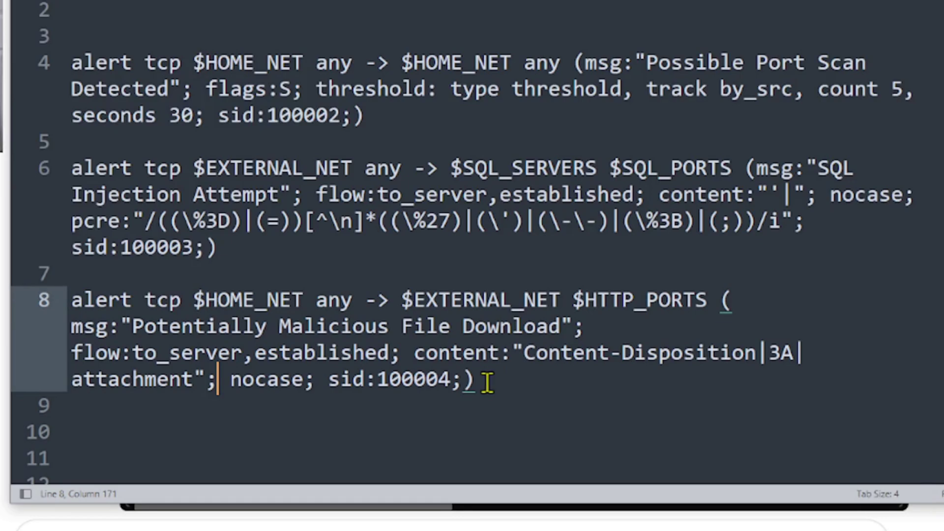
scroll(482, 368, "down", 1)
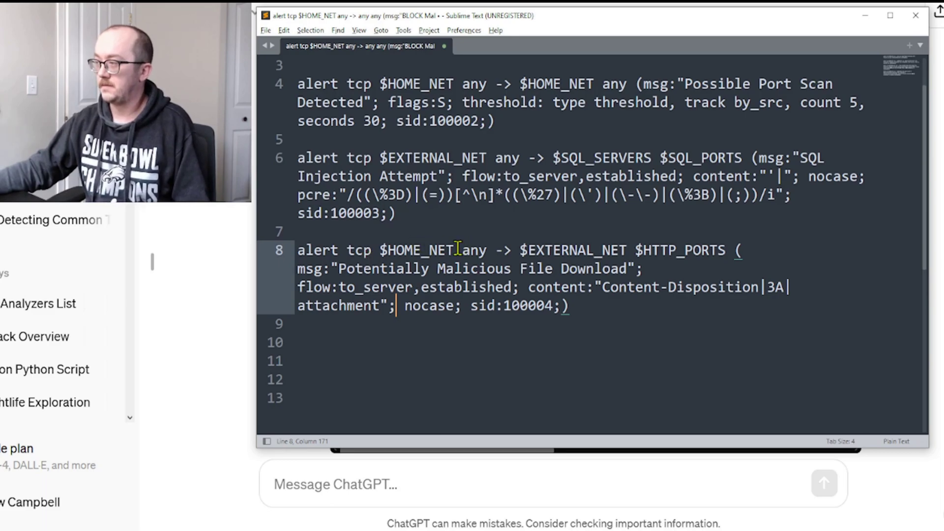
Step: Replace the line 8 download rule's $HOME_NET source with 192.168.1.5
left_click_drag(455, 250, 381, 252)
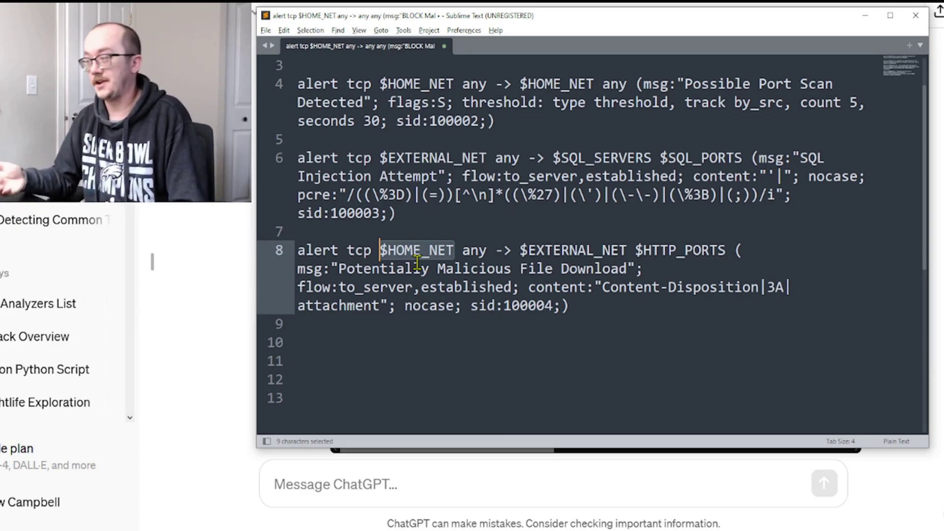
type("192.168.")
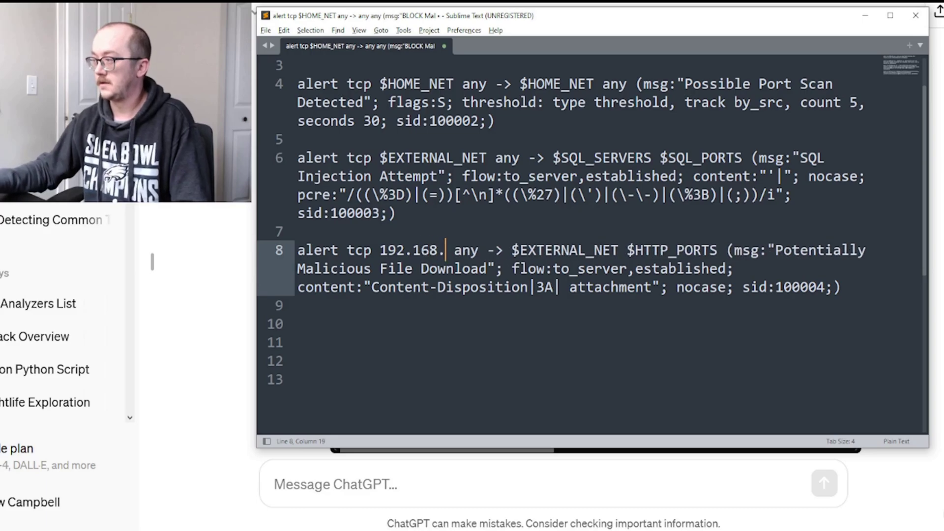
type("1.5")
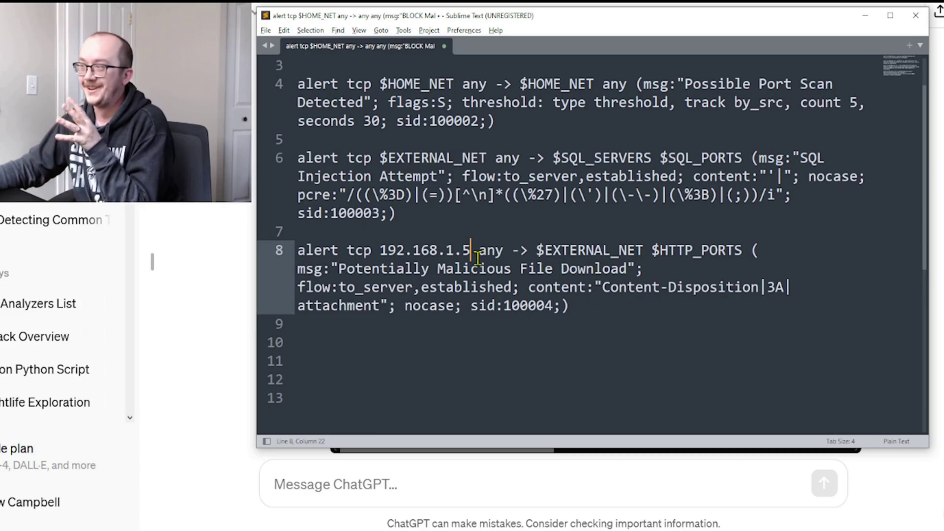
Step: Compare with ChatGPT's original download rule, then return to the Snort rules file
key("alt+Tab")
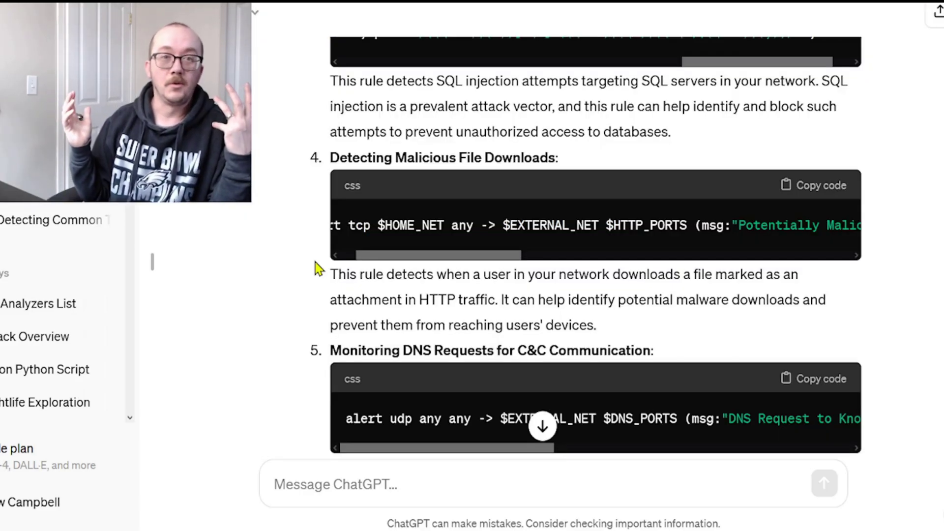
key("alt+Tab")
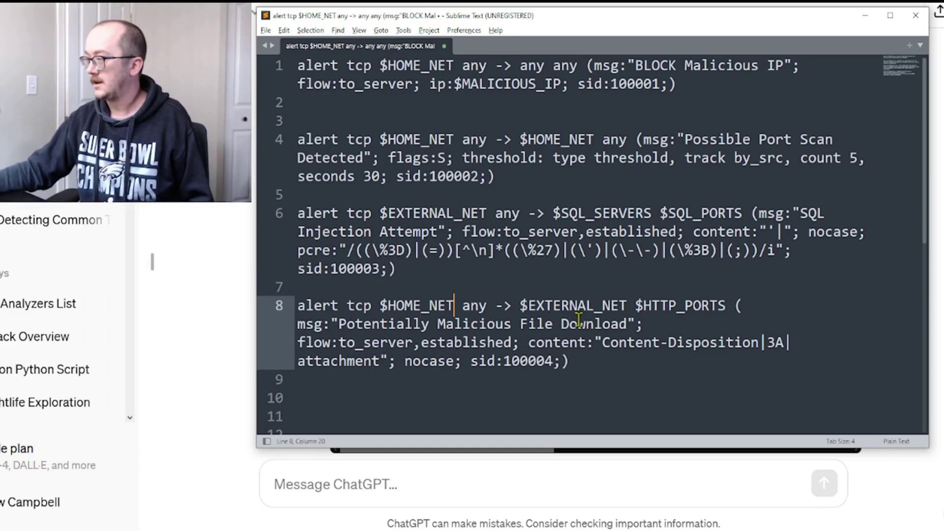
scroll(495, 309, "down", 3)
scroll(506, 312, "up", 3)
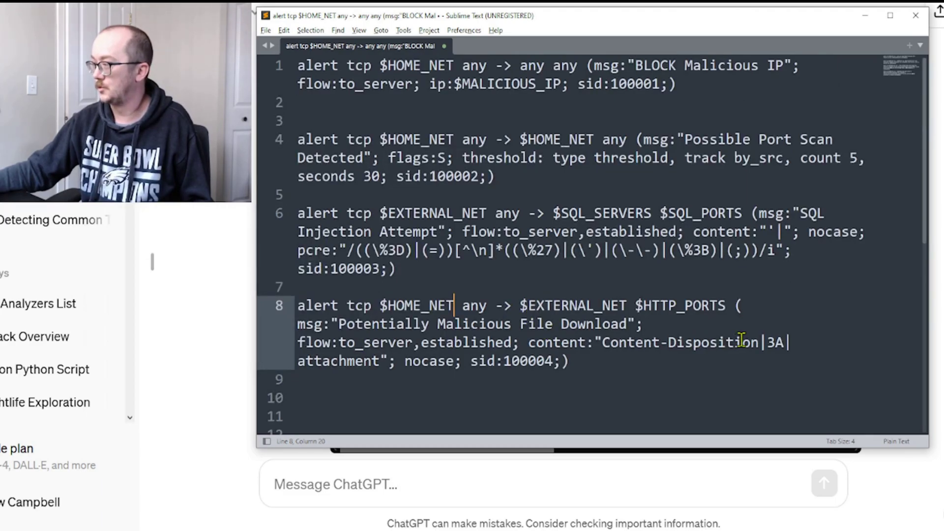
left_click_drag(750, 342, 800, 343)
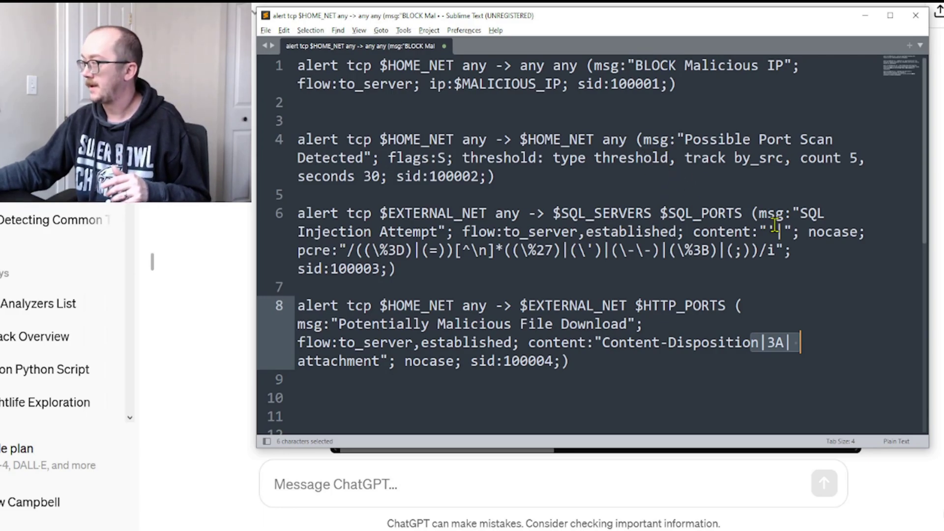
left_click_drag(412, 251, 364, 251)
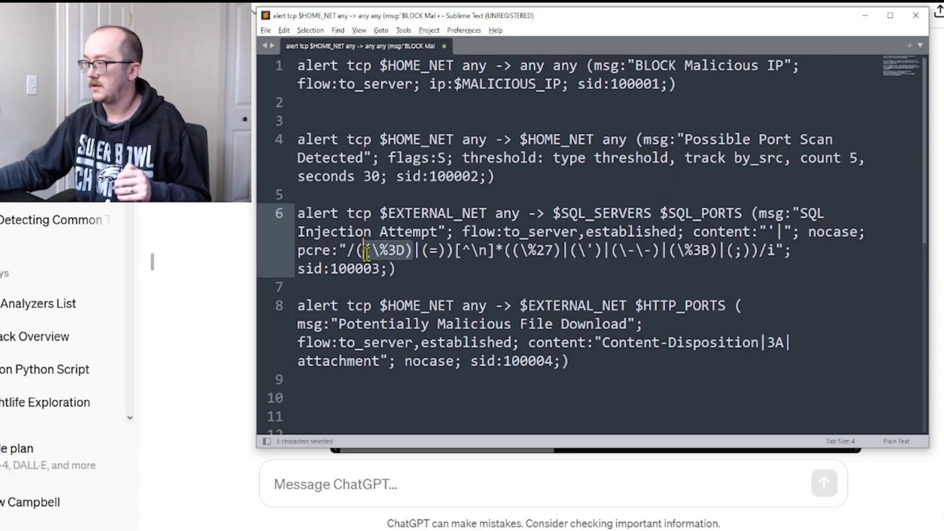